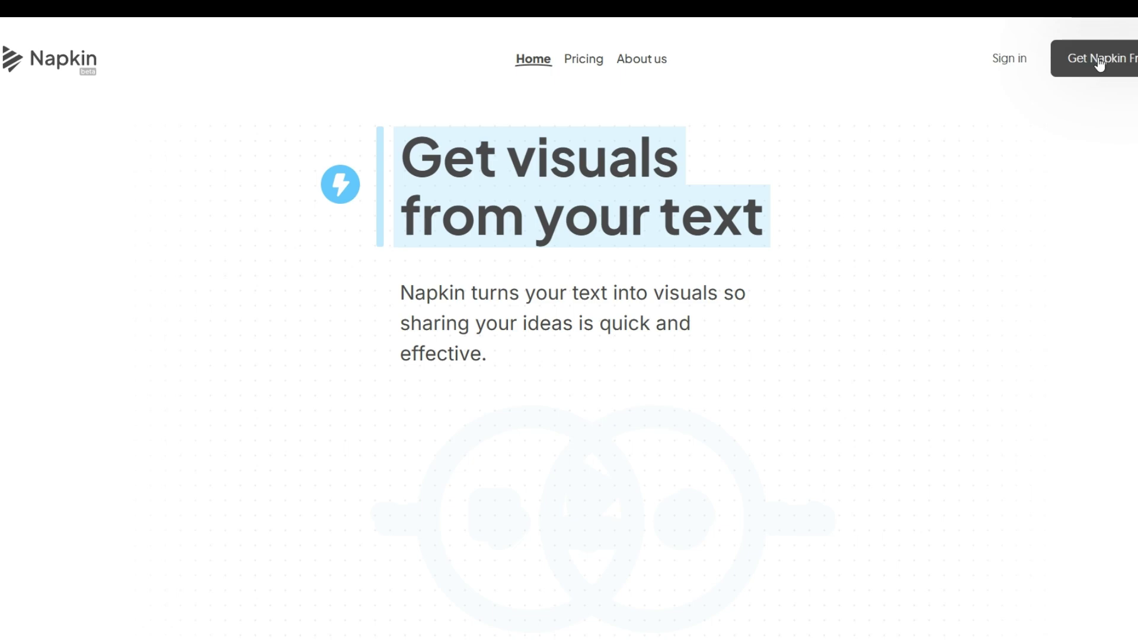
# Step: Enter the Napkin app from the home page and open the New Napkin options
pyautogui.click(1097, 59)
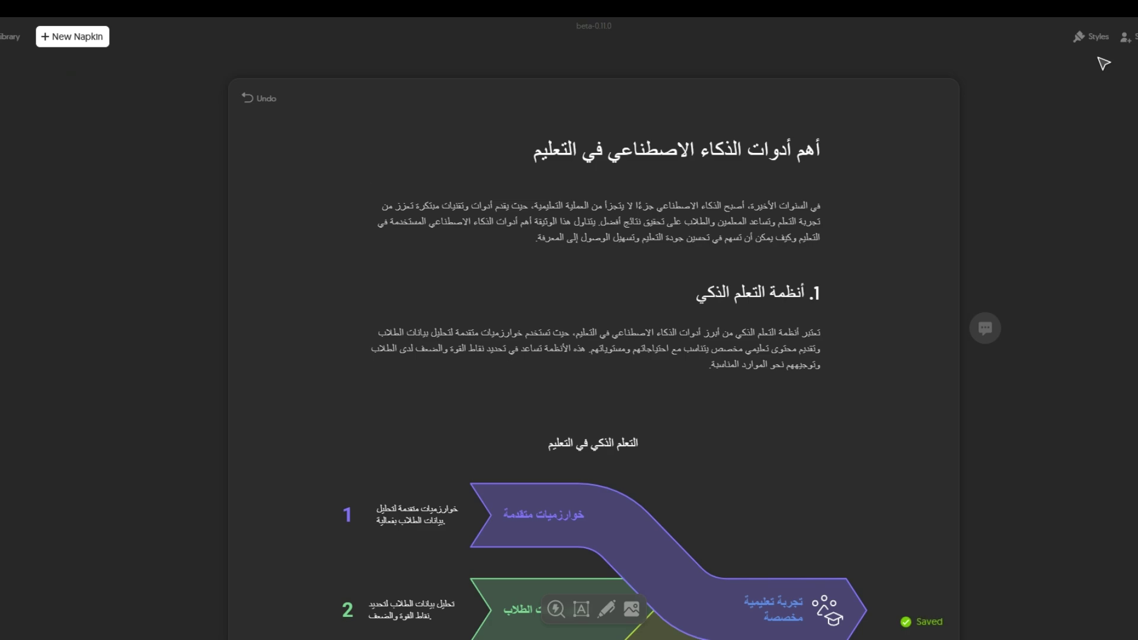
pyautogui.moveTo(640, 339)
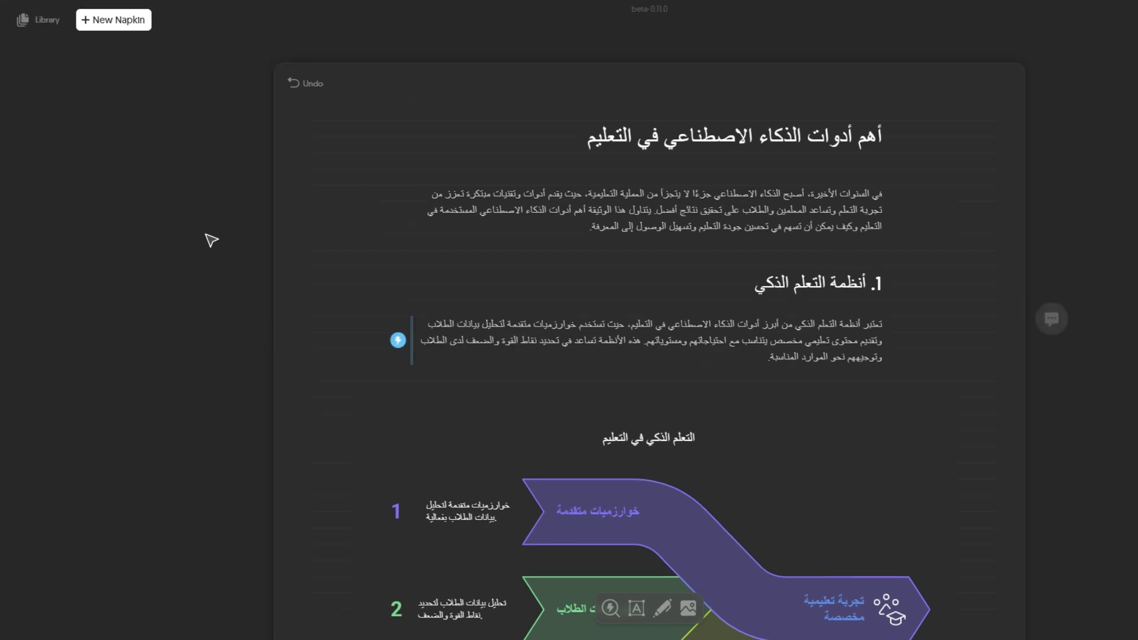
pyautogui.scroll(-7, 541, 308)
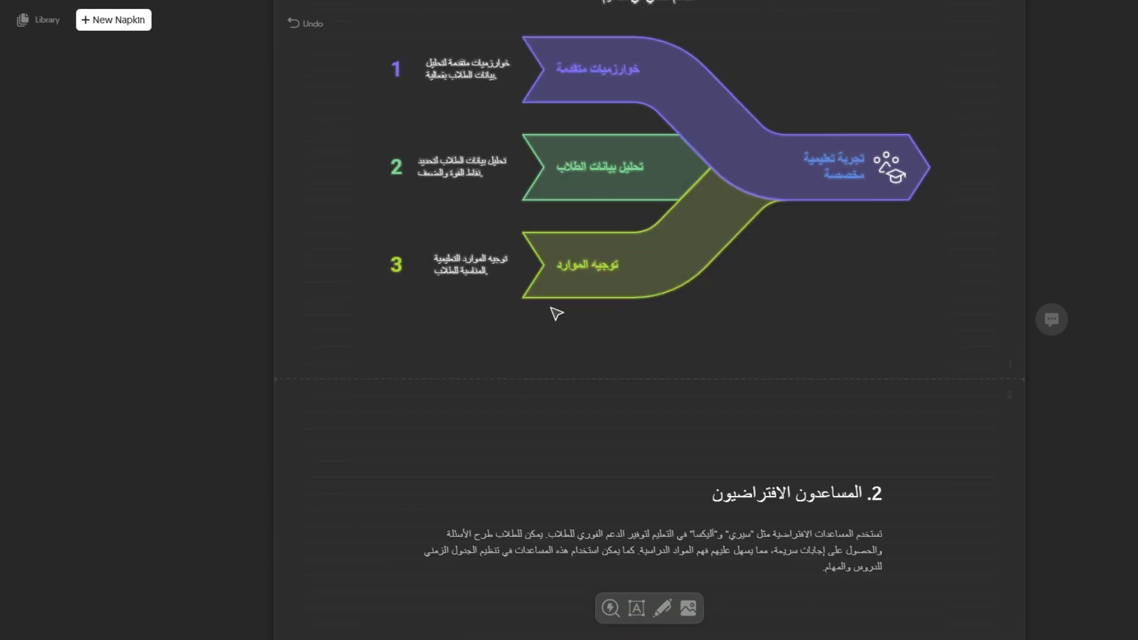
pyautogui.scroll(-6, 554, 315)
pyautogui.scroll(4, 534, 302)
pyautogui.scroll(10, 368, 172)
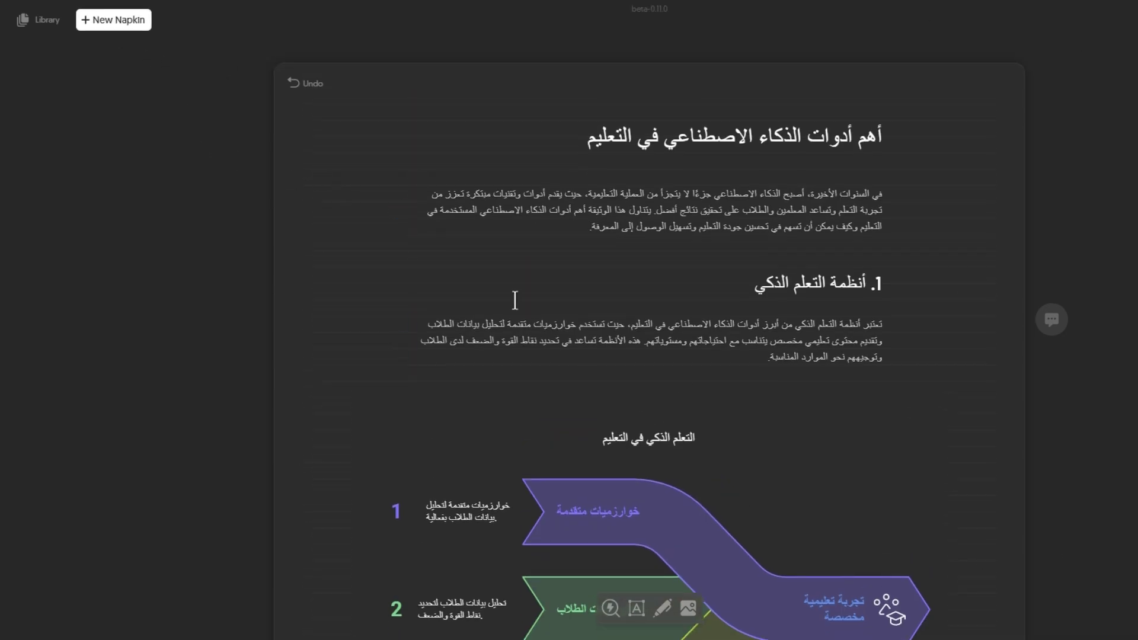
pyautogui.click(116, 28)
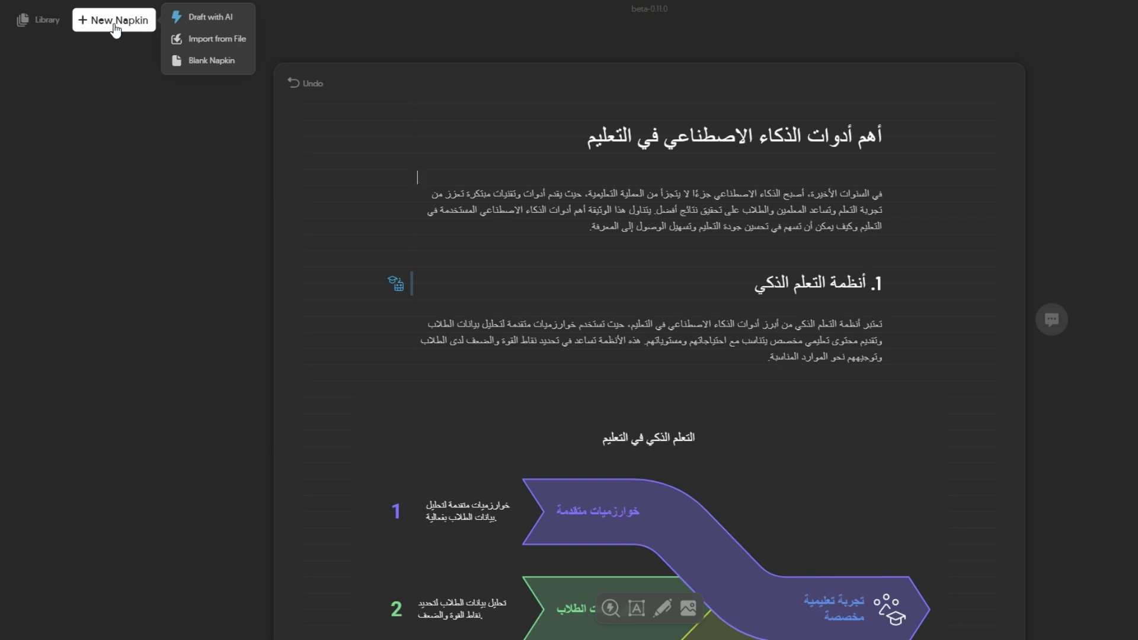
# Step: Start a Draft with AI napkin with the prompt 'كيف تتعلم الحيوانات مع البيئات المختلفة على الحياة في'
pyautogui.click(194, 20)
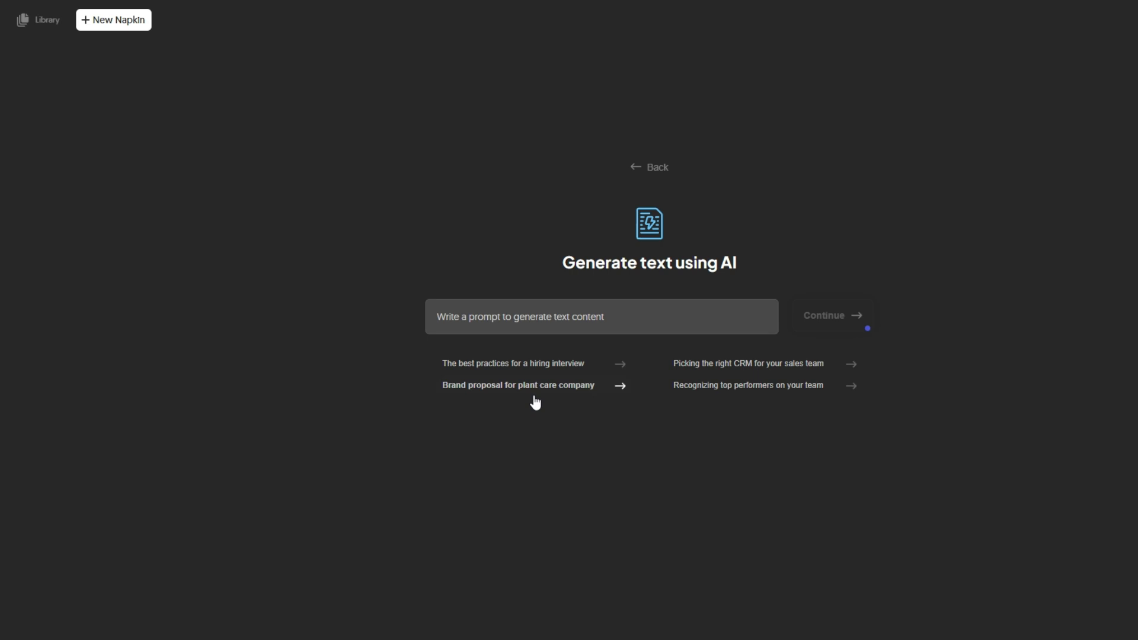
pyautogui.write('كيف تت')
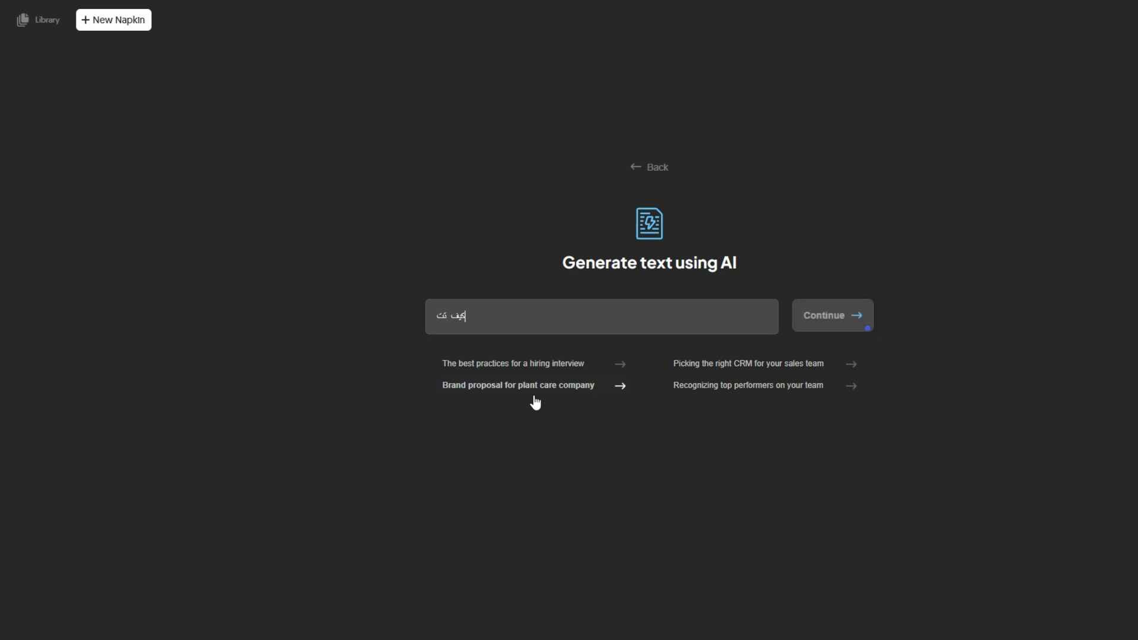
pyautogui.write('علم الحي')
pyautogui.write('وانات مع البيئات المختلفة')
pyautogui.write(' على')
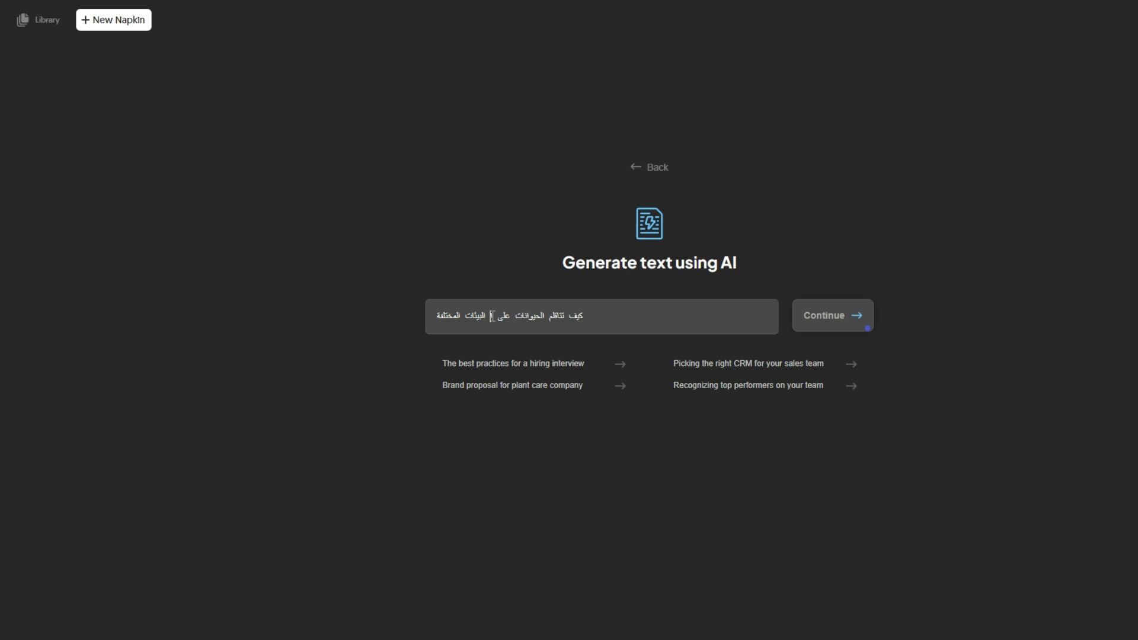
pyautogui.write(' الحياة')
pyautogui.write(' في ال')
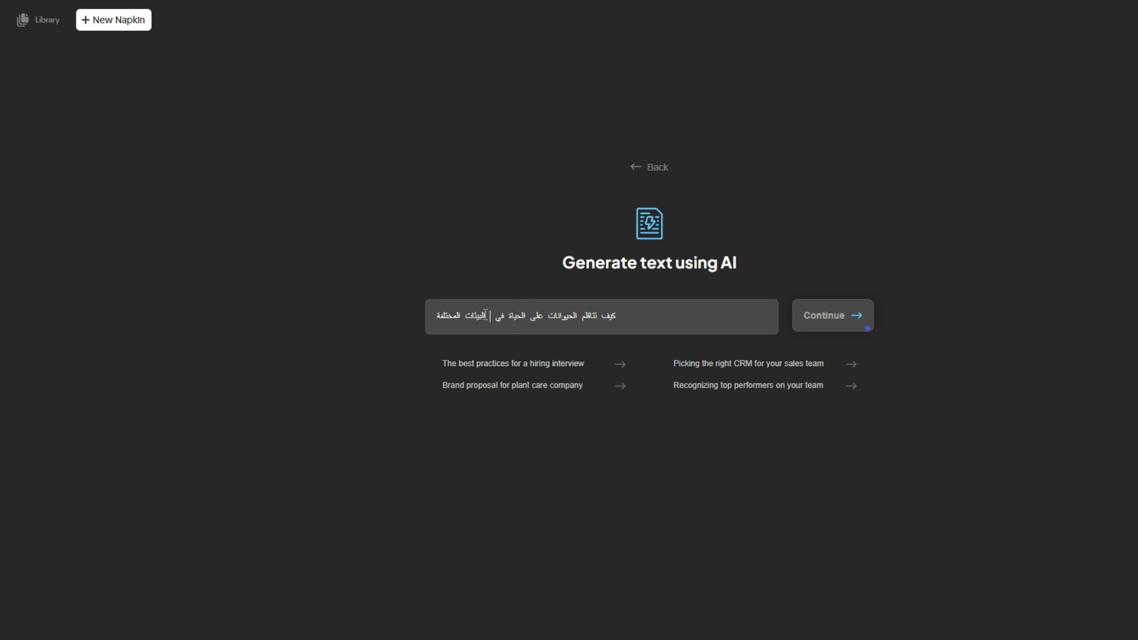
pyautogui.press('BackSpace')
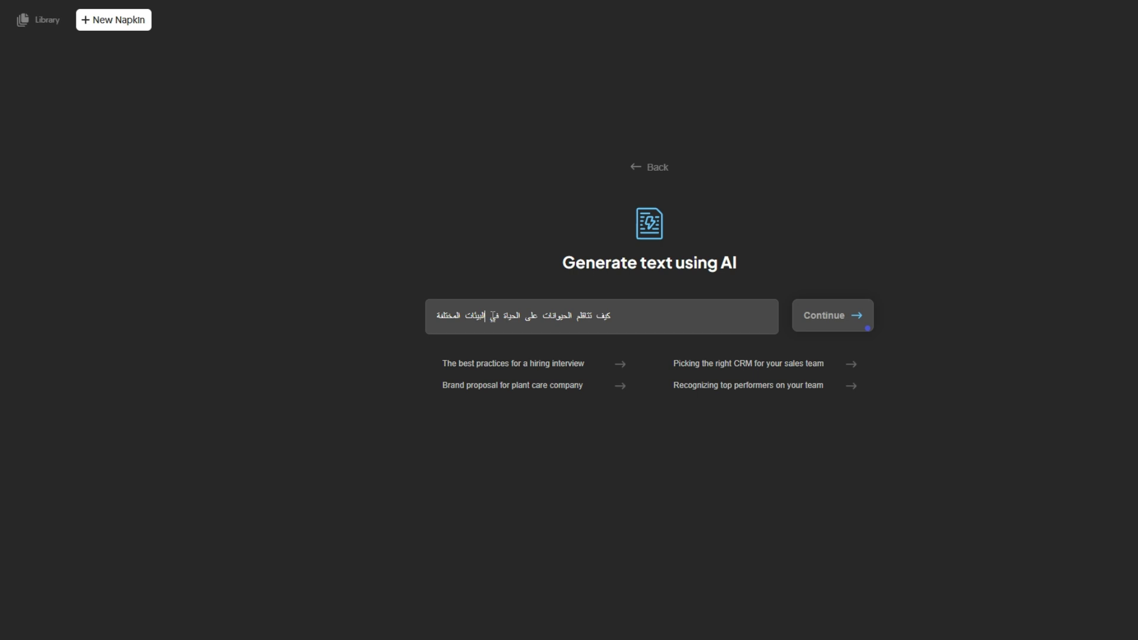
# Step: Generate the document, then replace the intro's first three words with 'يتناول هذا الموضوع'
pyautogui.click(830, 319)
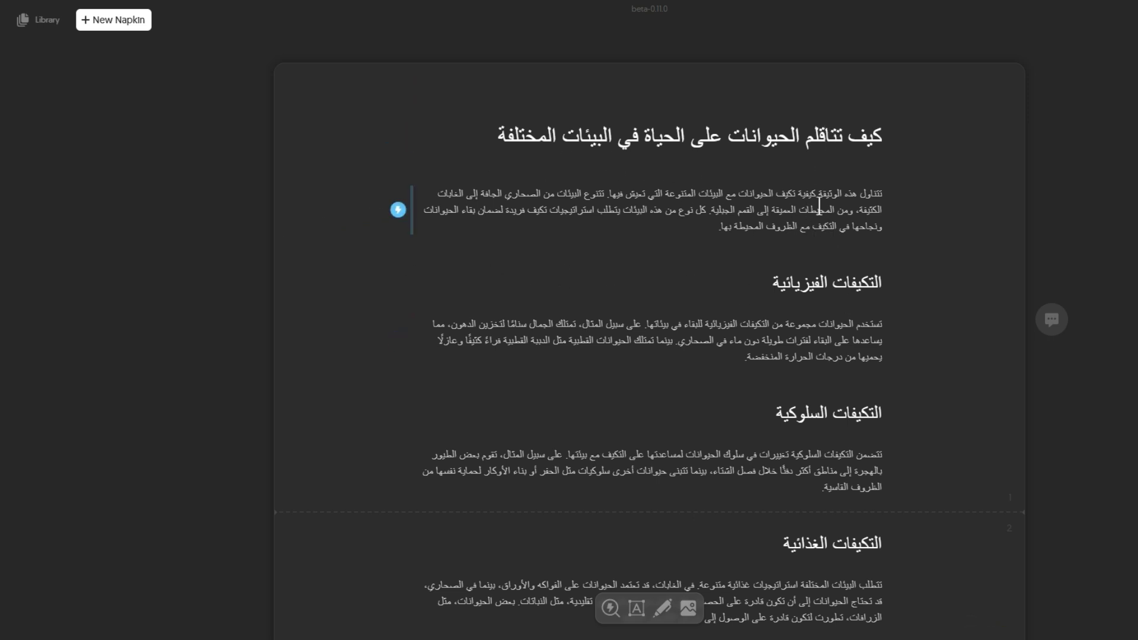
pyautogui.moveTo(649, 209)
pyautogui.doubleClick(837, 193)
pyautogui.moveTo(883, 193); pyautogui.dragTo(819, 194)
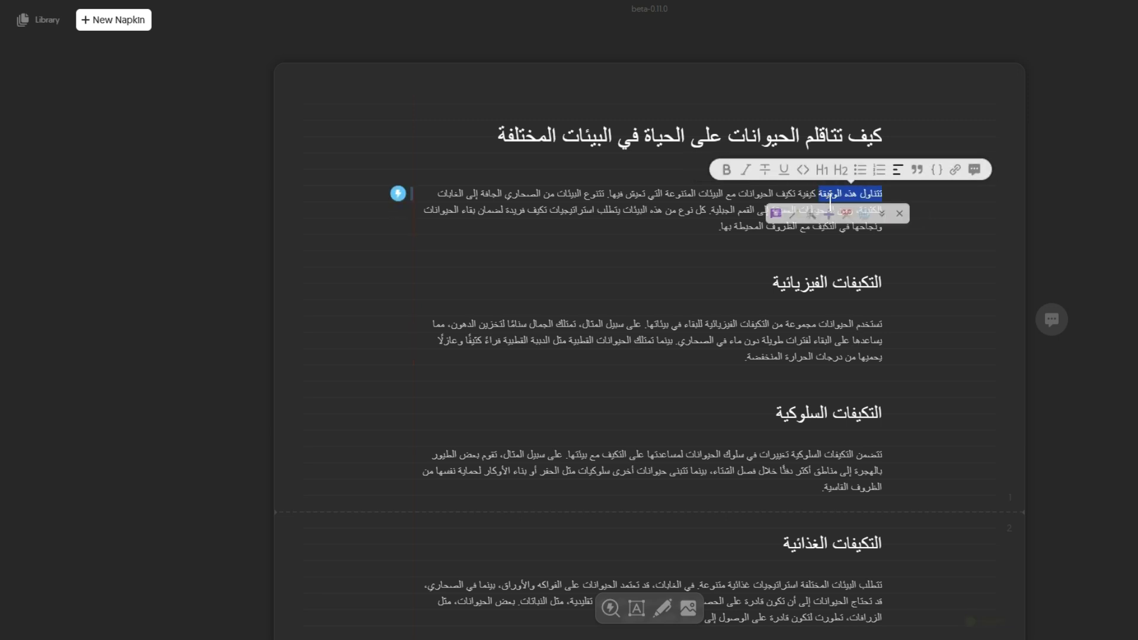
pyautogui.write('يتنا')
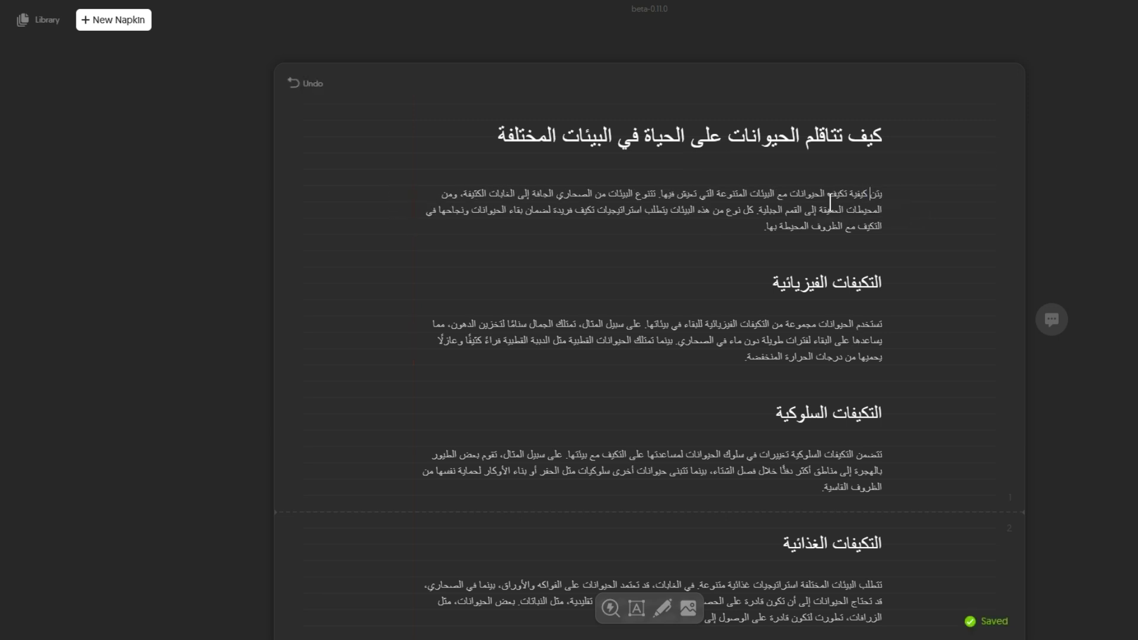
pyautogui.write('ول ')
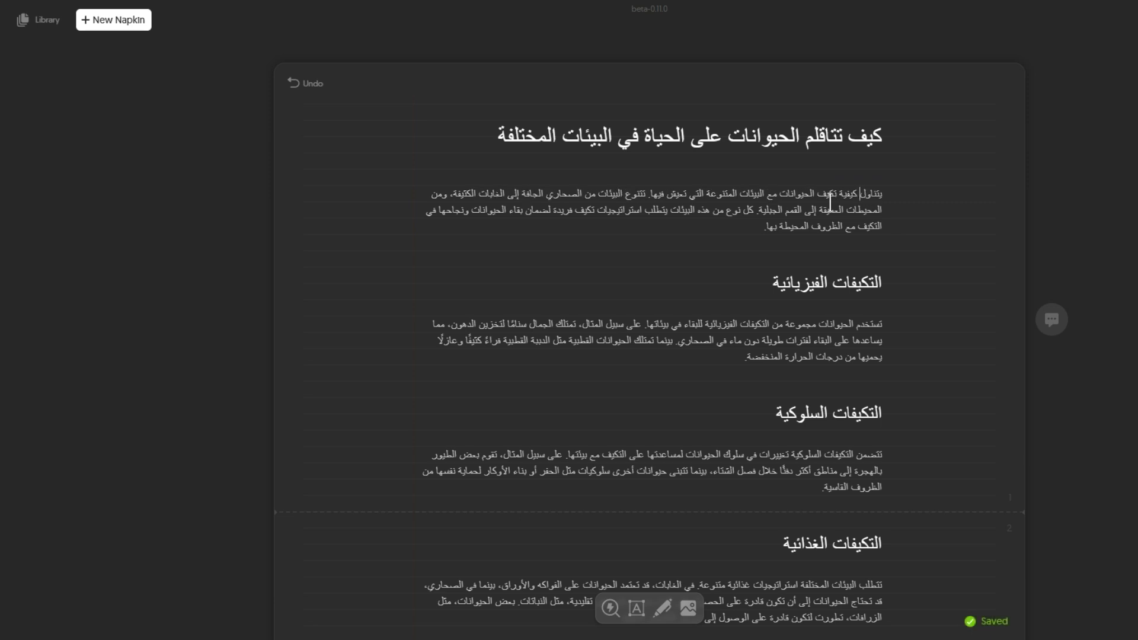
pyautogui.write('هذا ا')
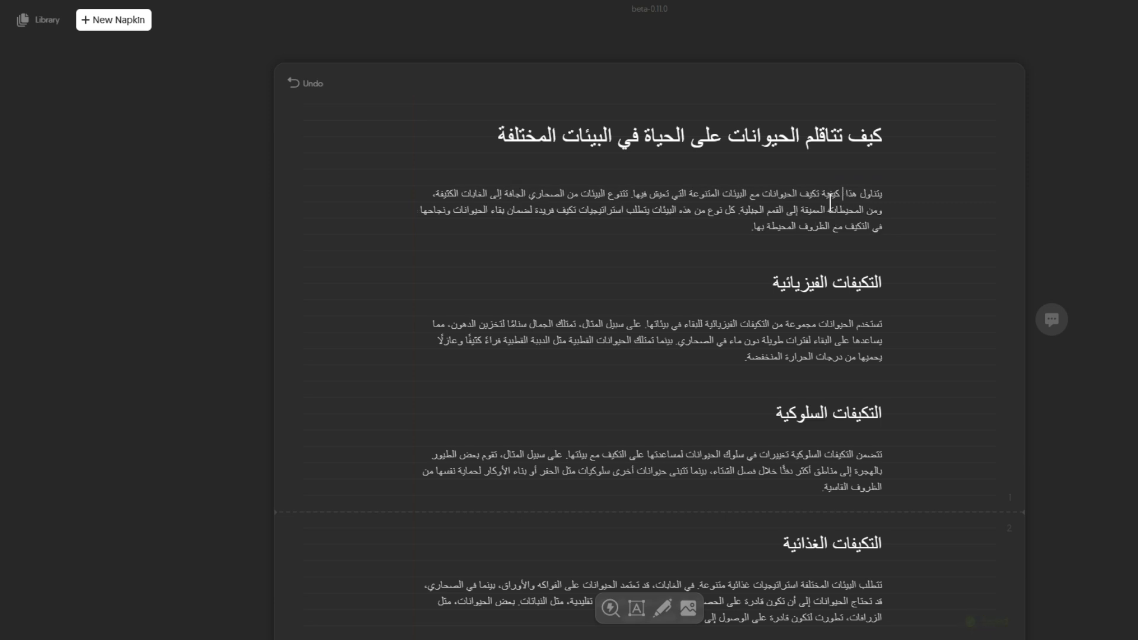
pyautogui.write('لموضوع')
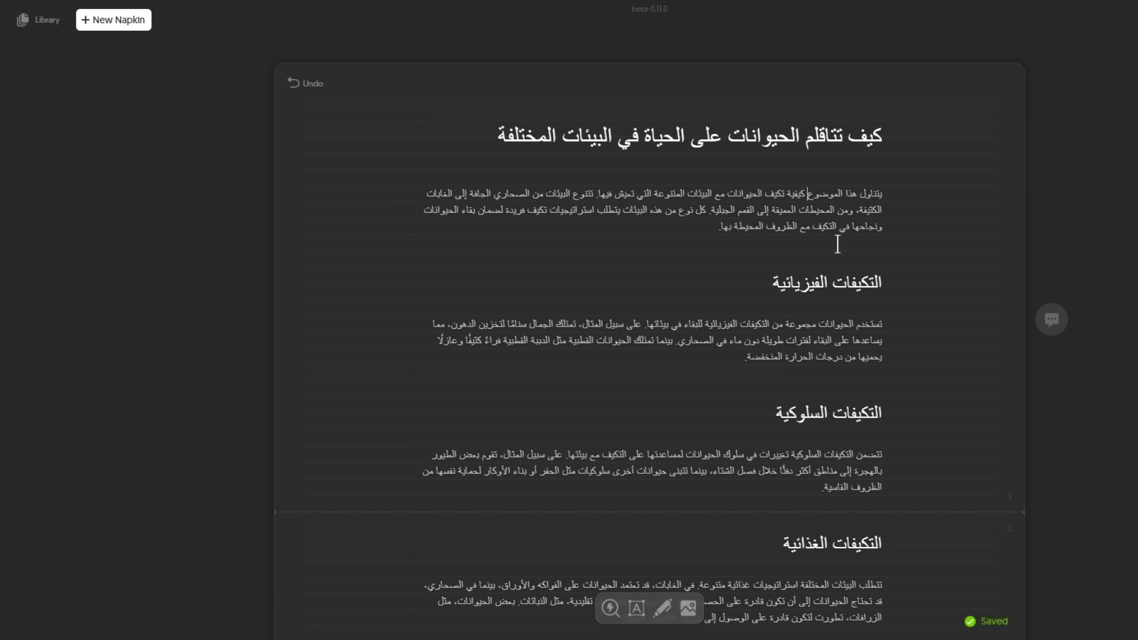
pyautogui.scroll(-2, 789, 314)
pyautogui.scroll(-2, 789, 314)
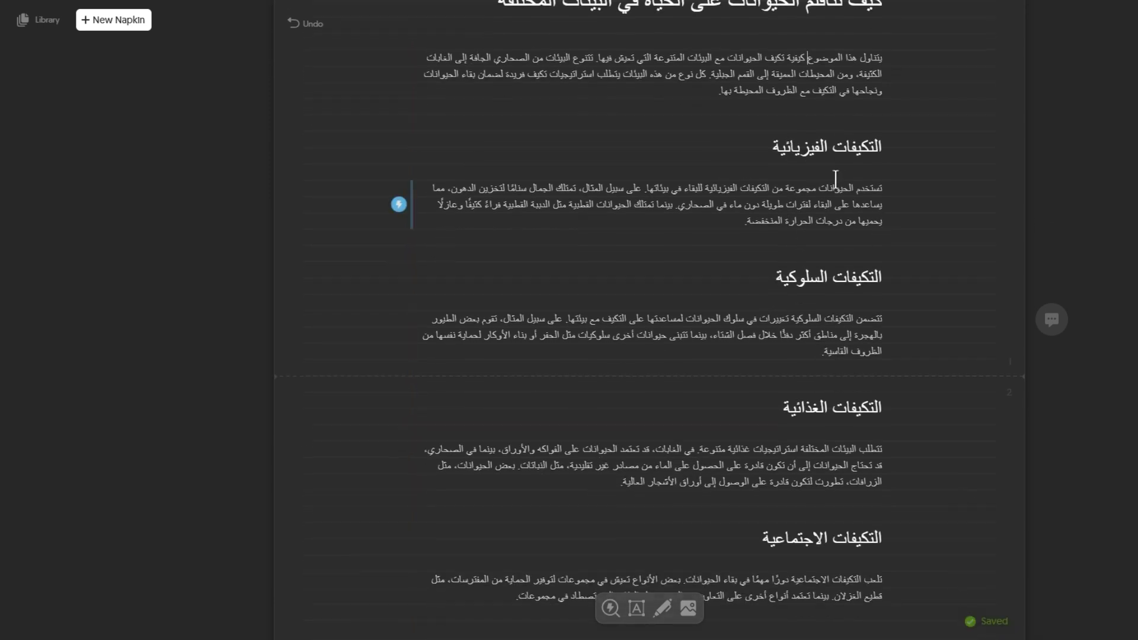
pyautogui.scroll(-5, 776, 329)
pyautogui.scroll(-1, 794, 278)
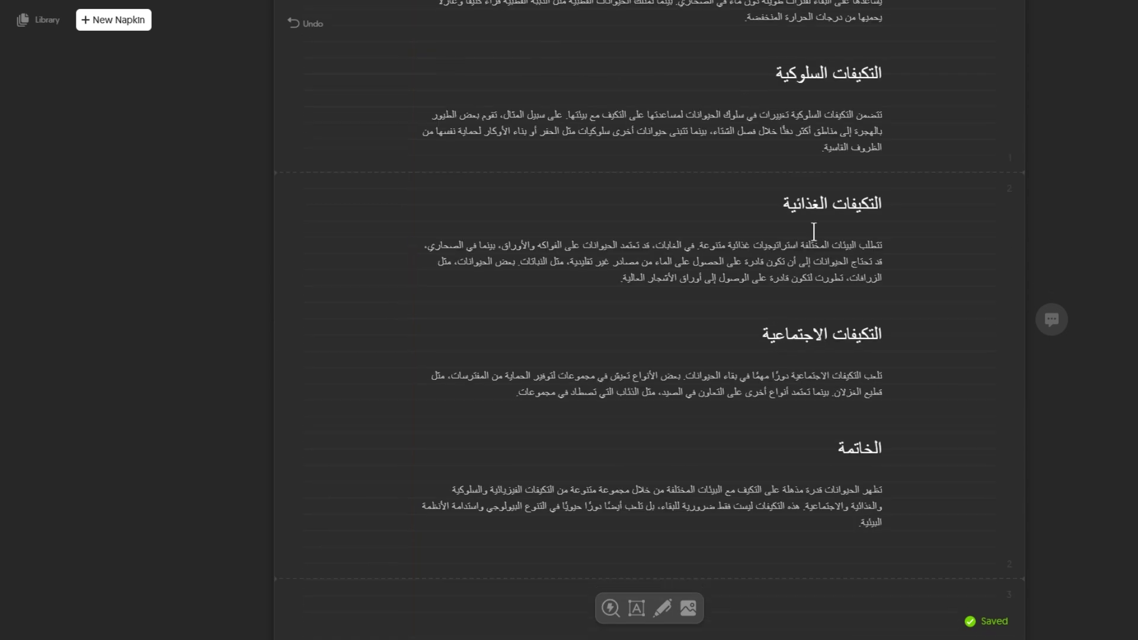
pyautogui.scroll(-1, 793, 332)
pyautogui.scroll(-3, 797, 385)
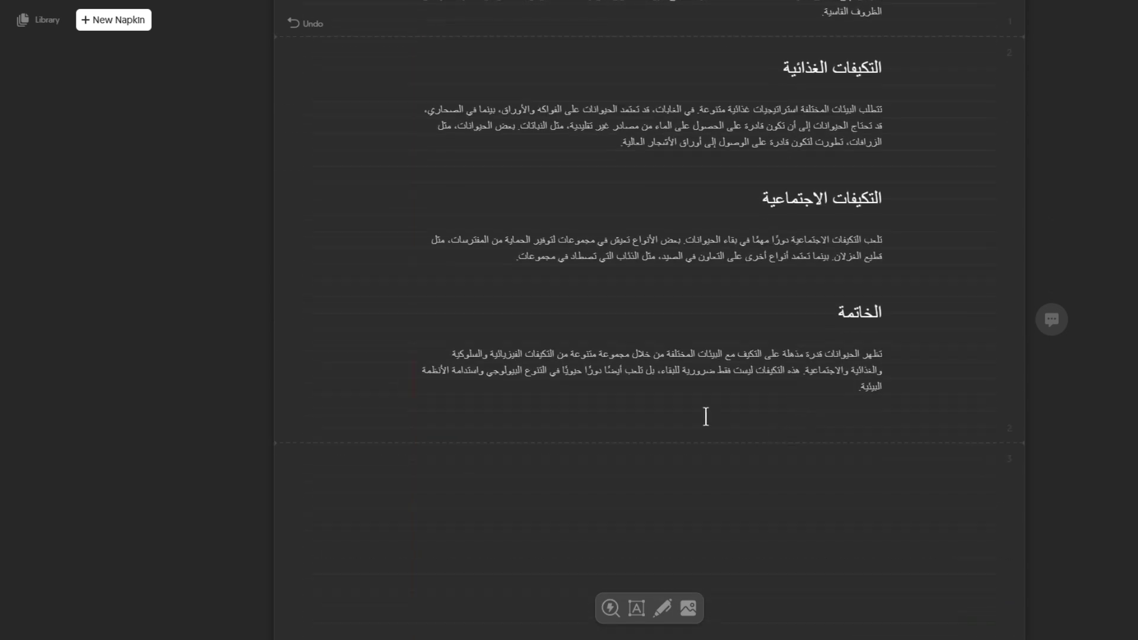
pyautogui.scroll(10, 699, 403)
pyautogui.scroll(2, 693, 381)
pyautogui.moveTo(653, 209)
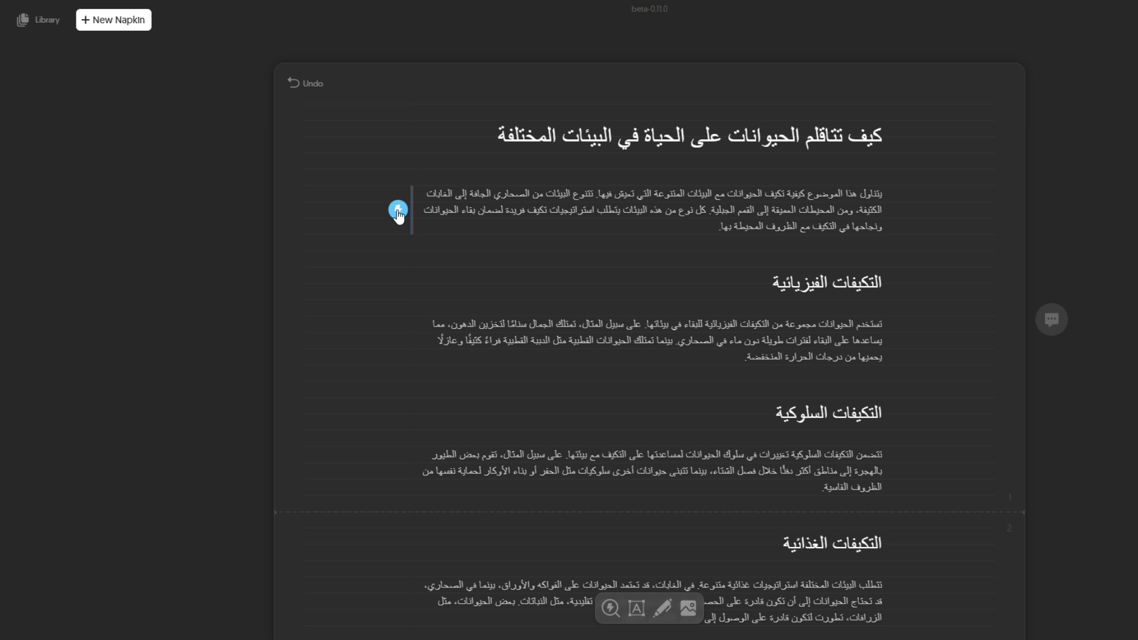
# Step: Generate an introduction visual and choose the circular-arrows cycle layout 'دورة تكيف الحيوانات'
pyautogui.click(398, 211)
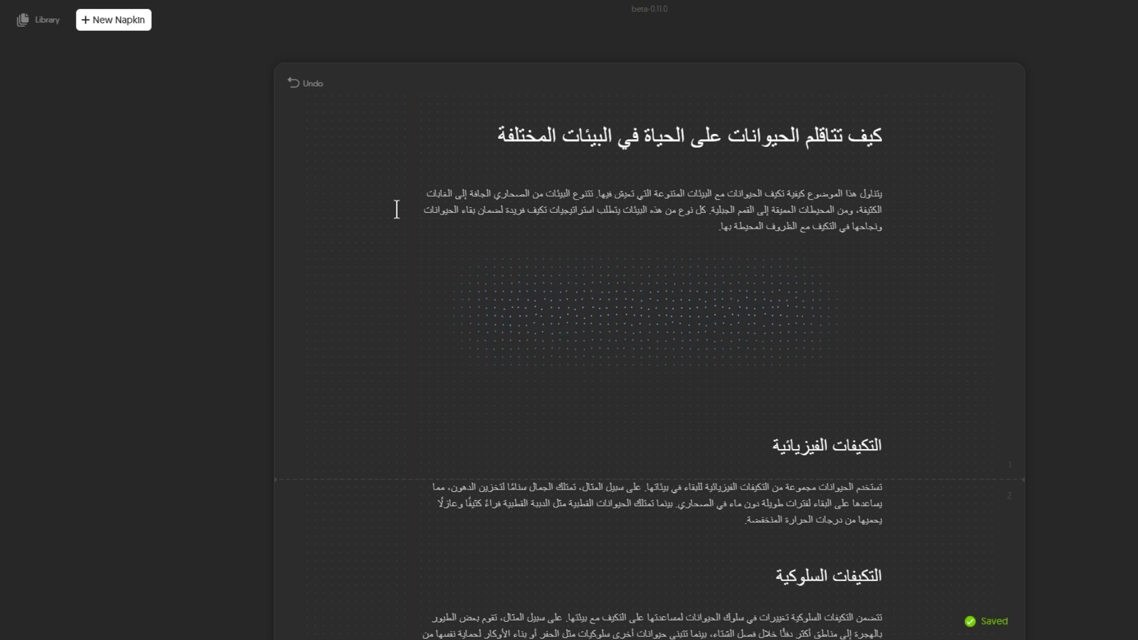
pyautogui.scroll(-2, 731, 303)
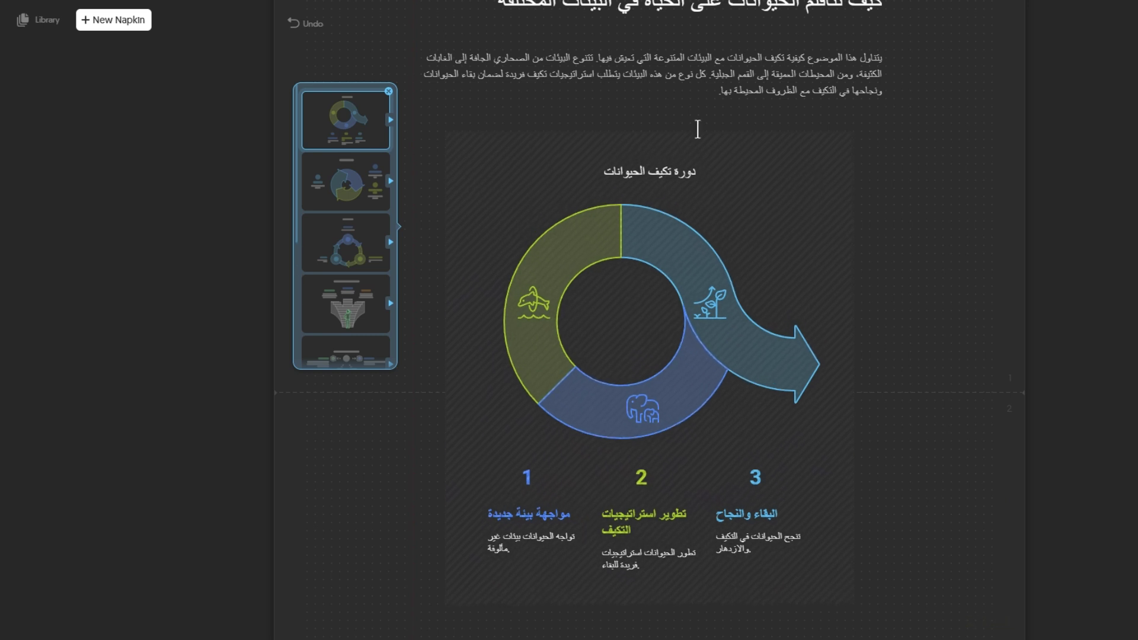
pyautogui.scroll(-2, 571, 449)
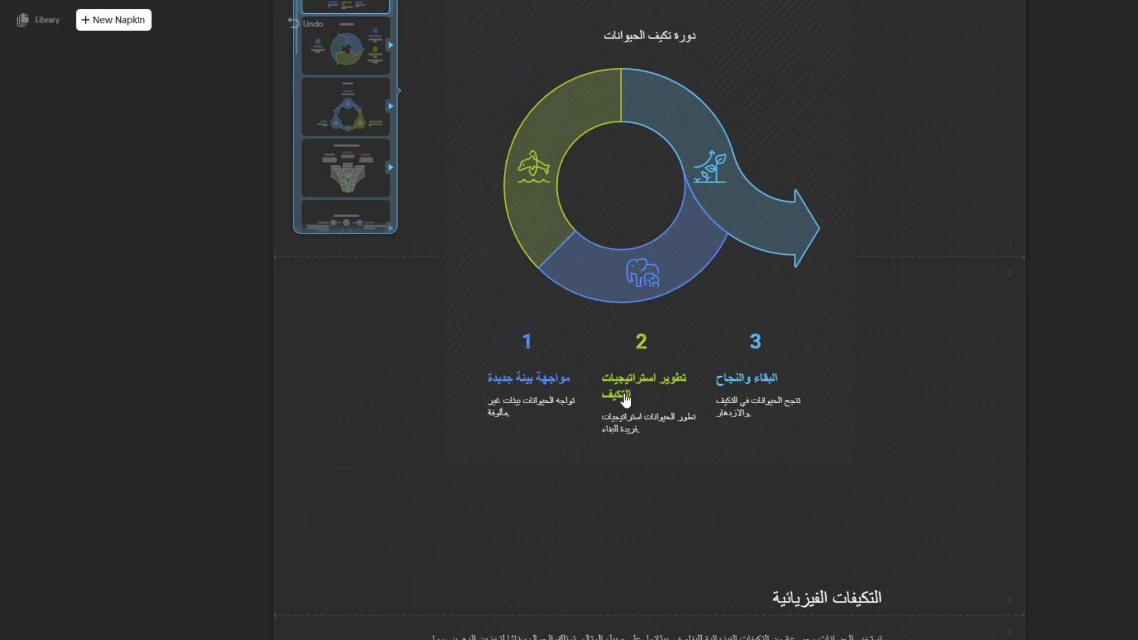
pyautogui.scroll(3, 738, 403)
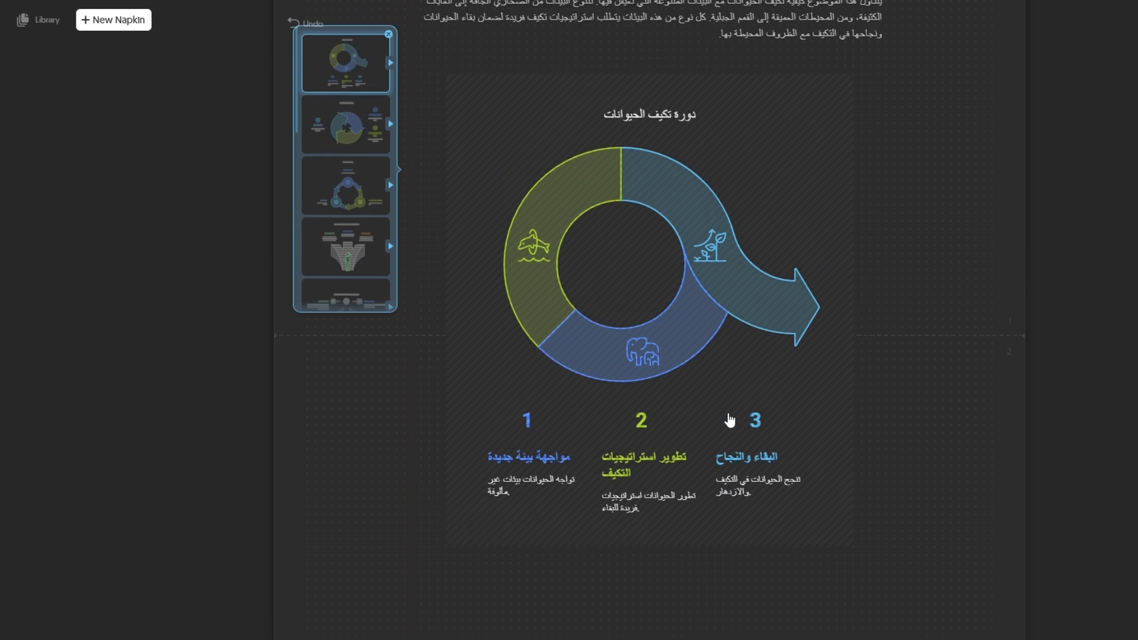
pyautogui.click(355, 178)
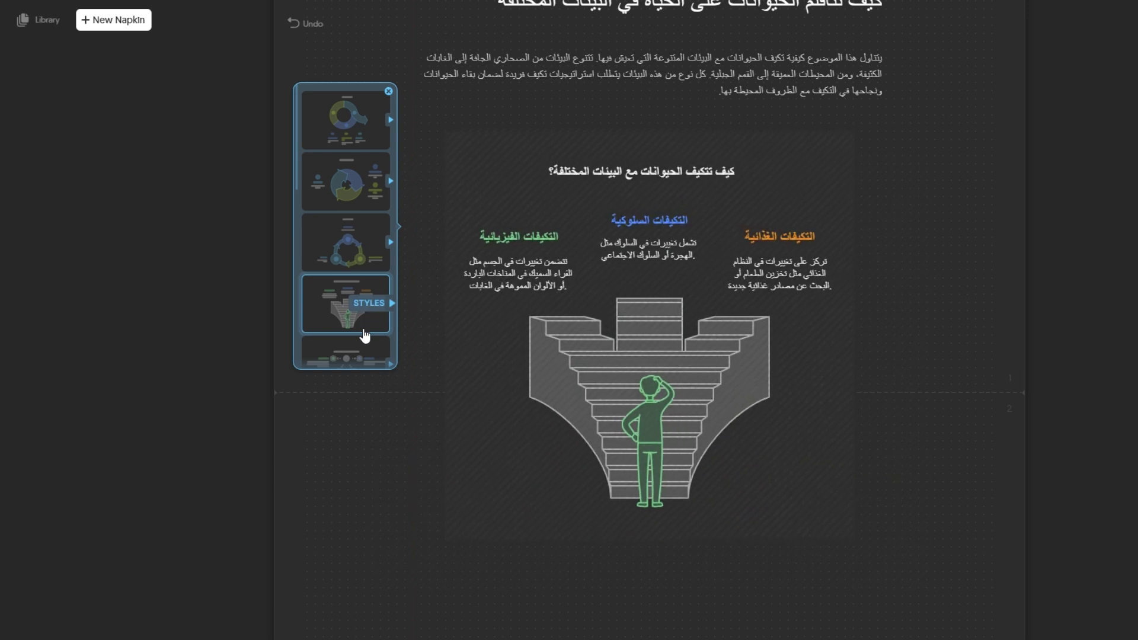
pyautogui.click(362, 333)
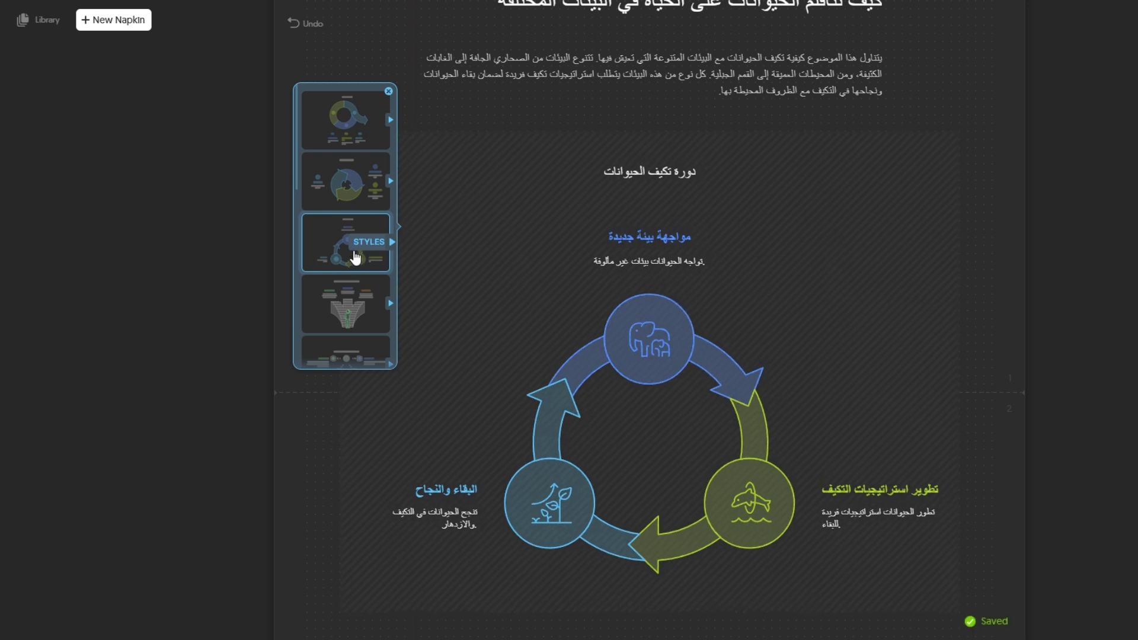
pyautogui.press('Escape')
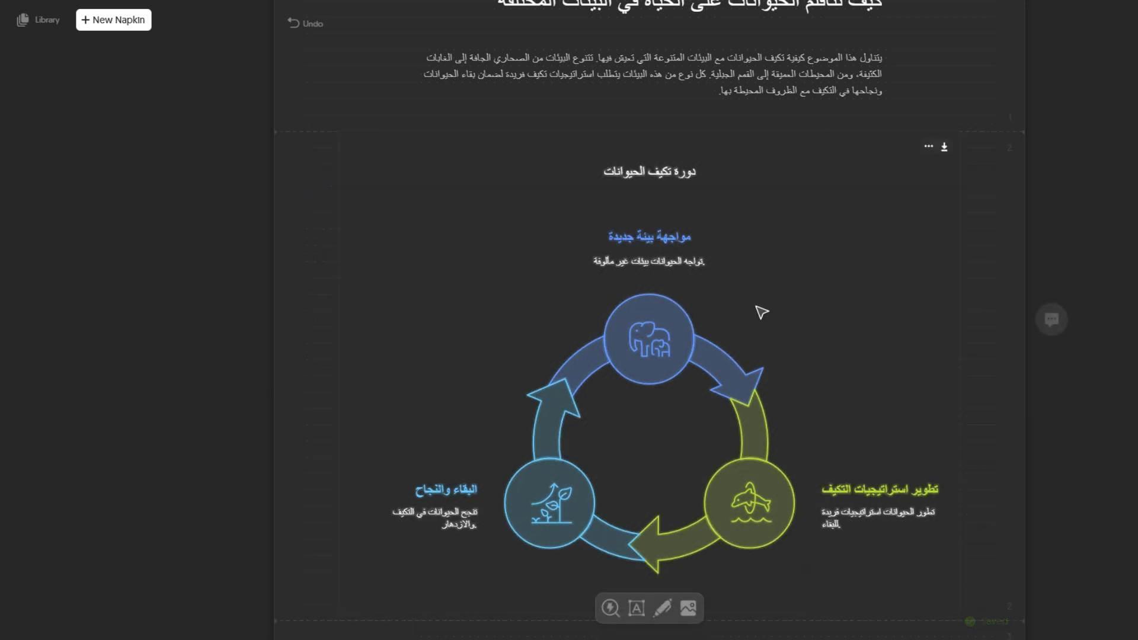
# Step: Try purple and red colour schemes on the whole cycle diagram, undoing the red one
pyautogui.scroll(-3, 901, 268)
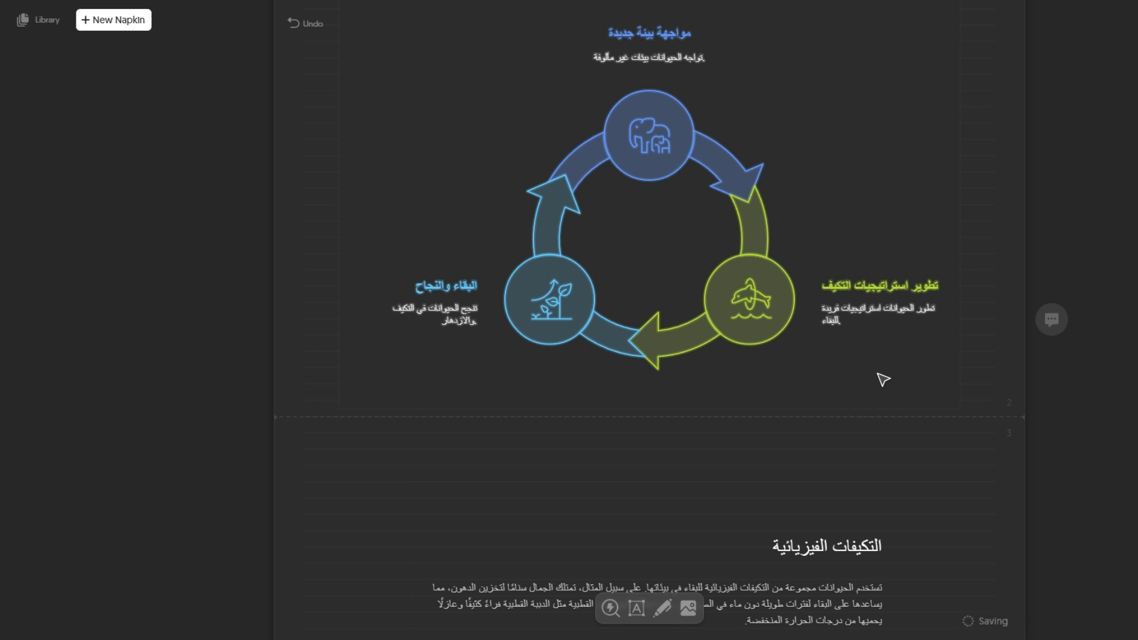
pyautogui.scroll(3, 907, 302)
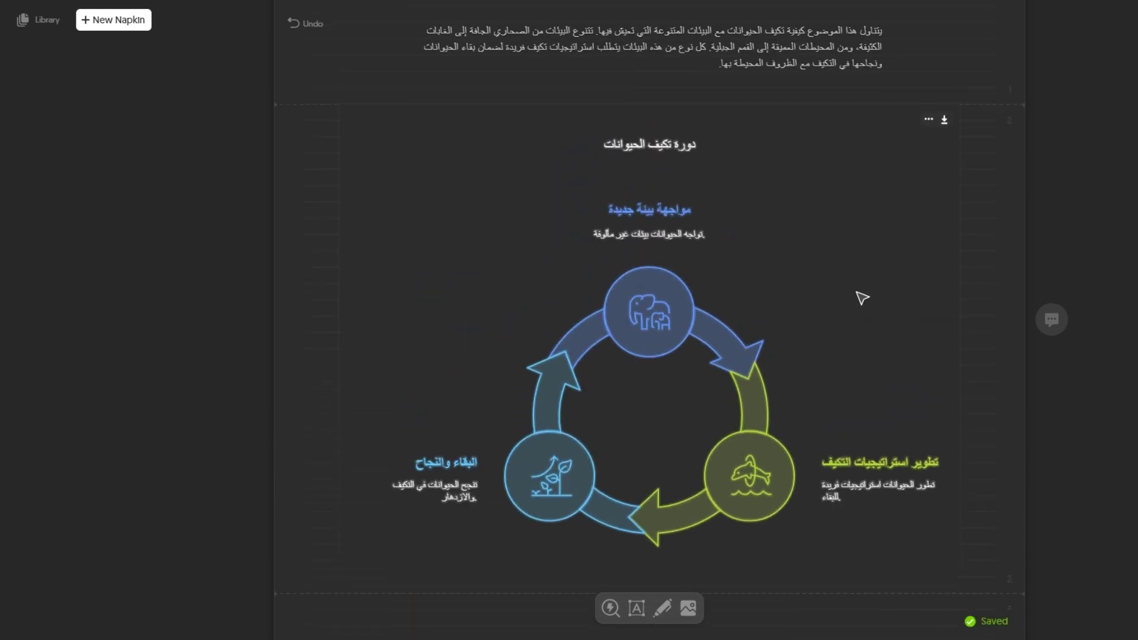
pyautogui.click(637, 318)
pyautogui.click(625, 146)
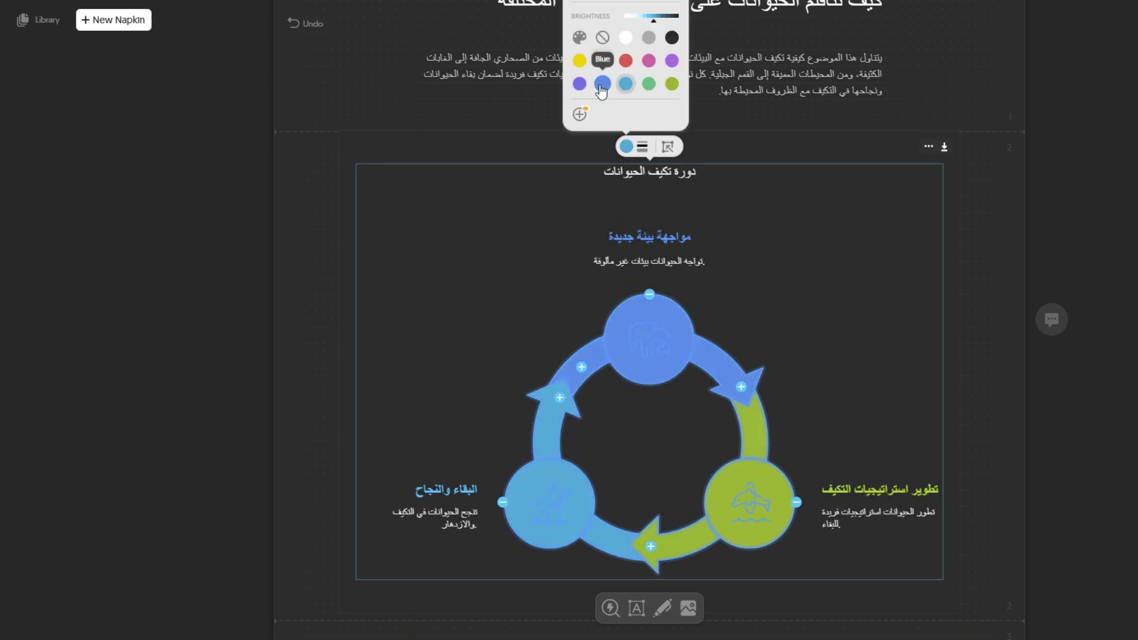
pyautogui.click(579, 84)
pyautogui.click(625, 60)
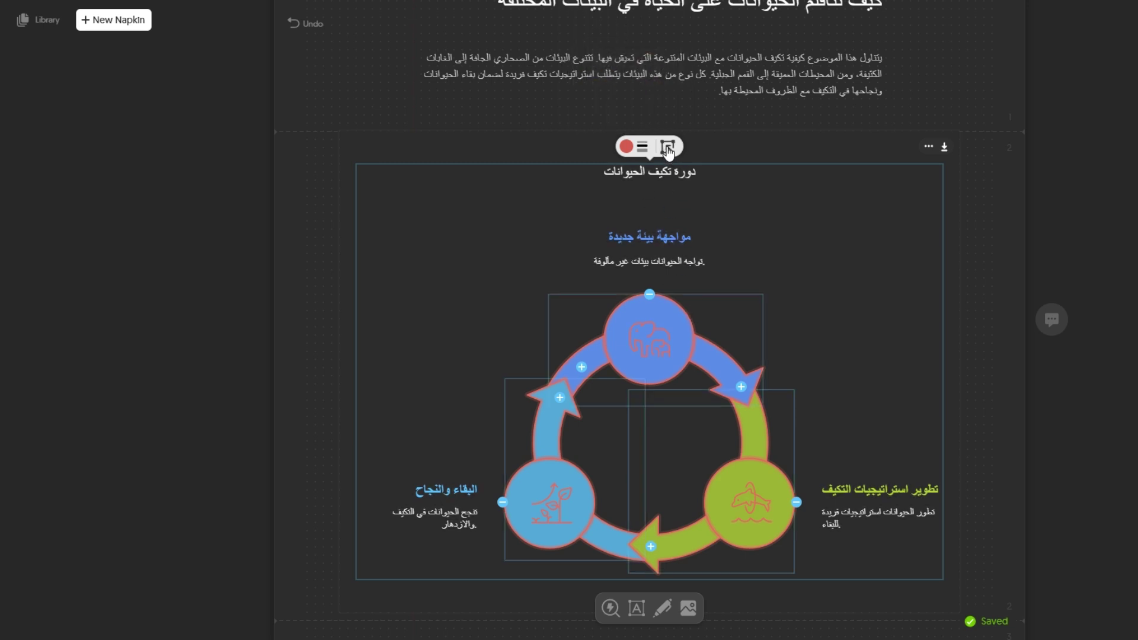
pyautogui.hotkey('ctrl', 'z')
# Step: Recolour the top circle and its arrow lime green
pyautogui.click(656, 299)
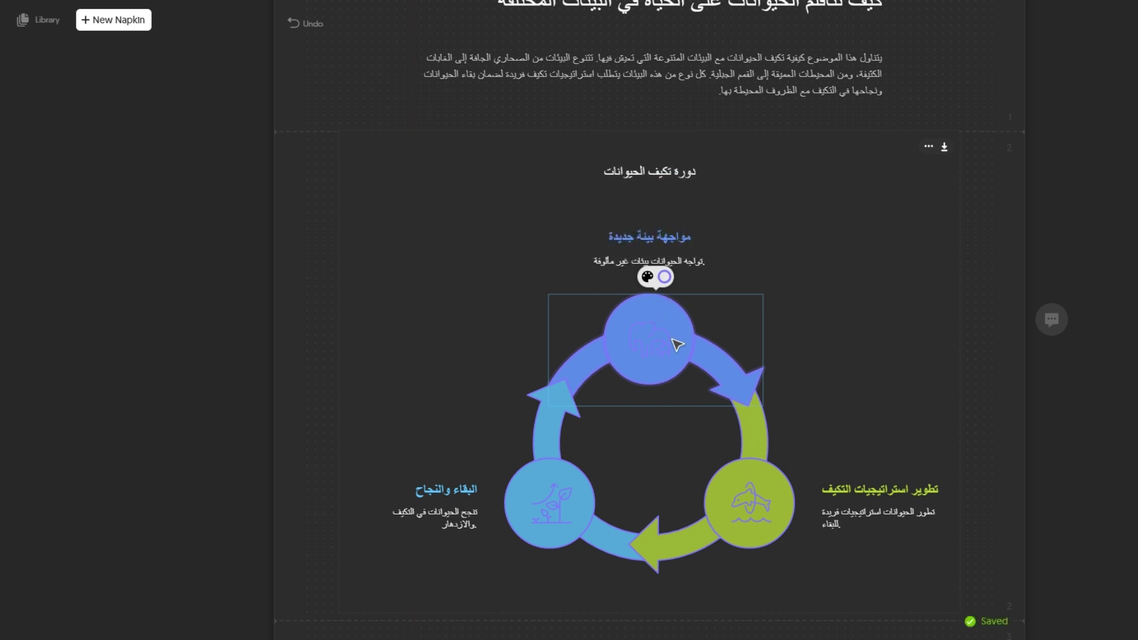
pyautogui.click(647, 276)
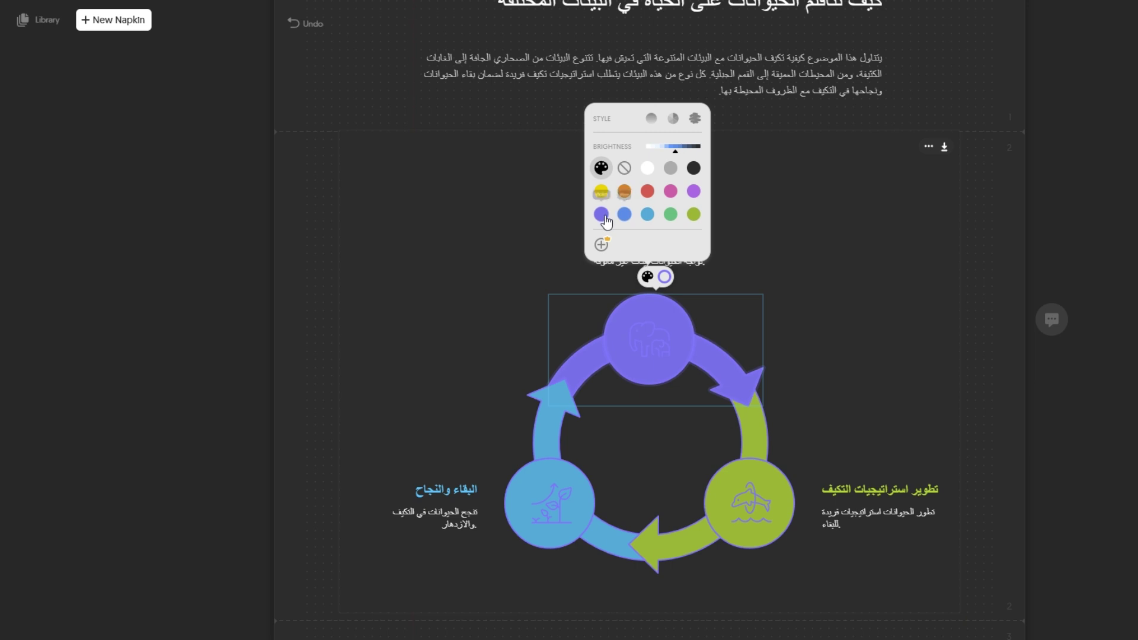
pyautogui.click(601, 214)
pyautogui.click(694, 214)
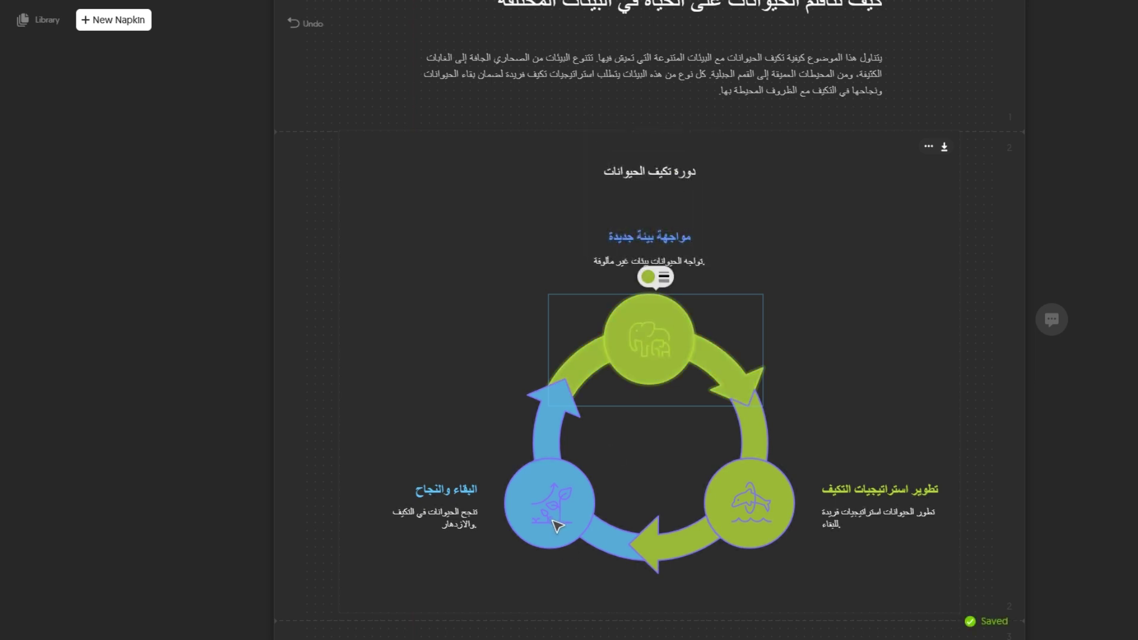
# Step: Make the bottom-right circle and arrow red with a white outline
pyautogui.click(756, 529)
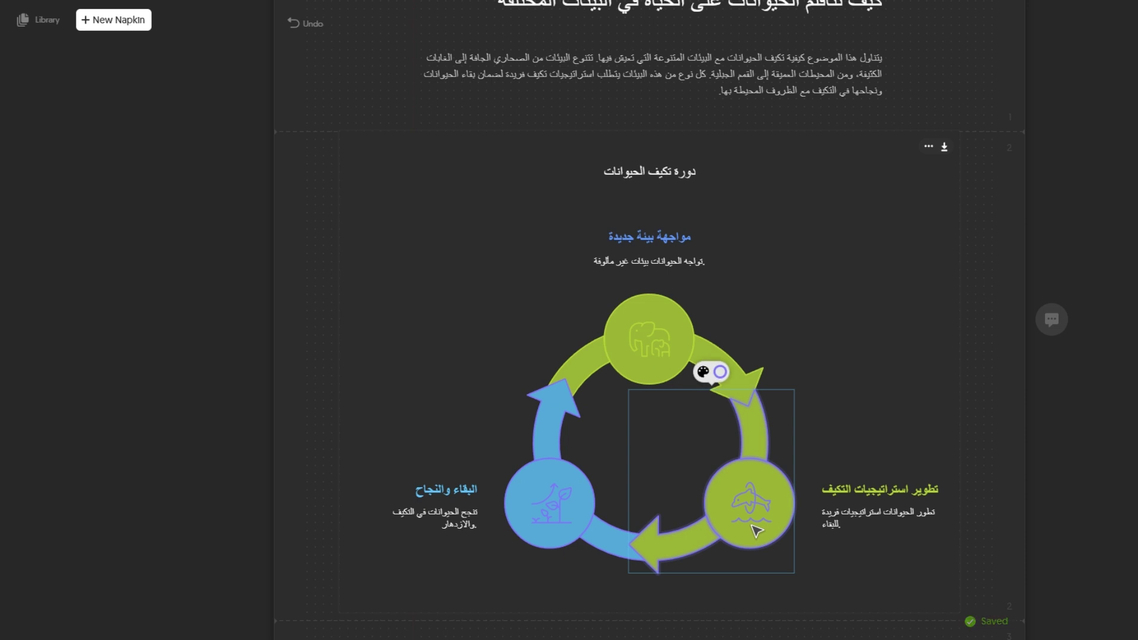
pyautogui.click(719, 371)
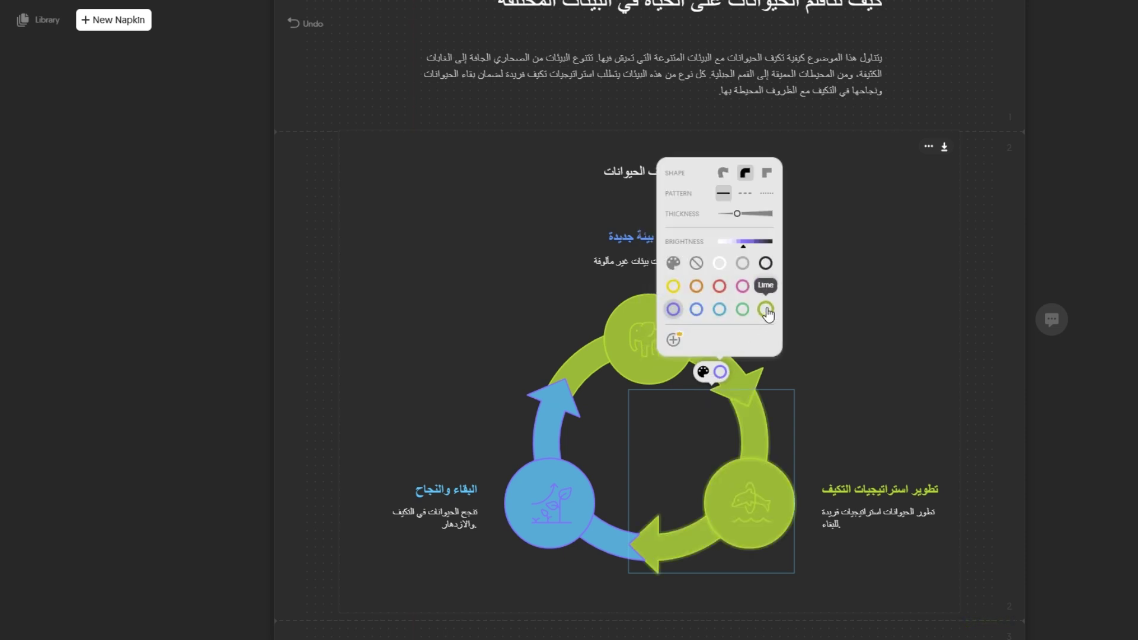
pyautogui.click(717, 264)
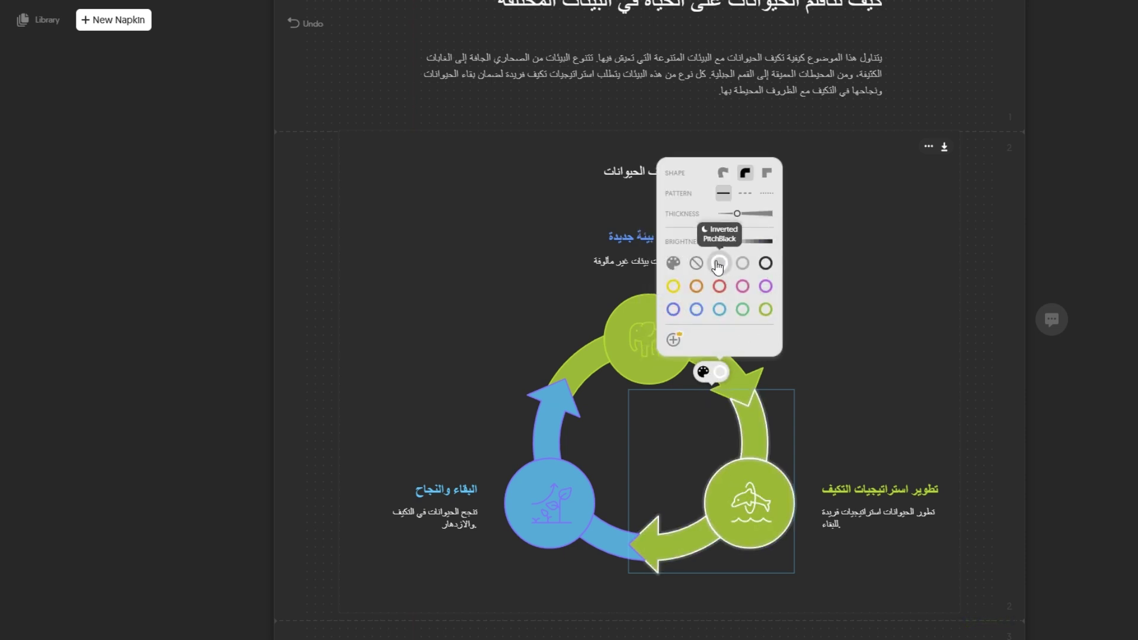
pyautogui.click(703, 372)
pyautogui.click(718, 287)
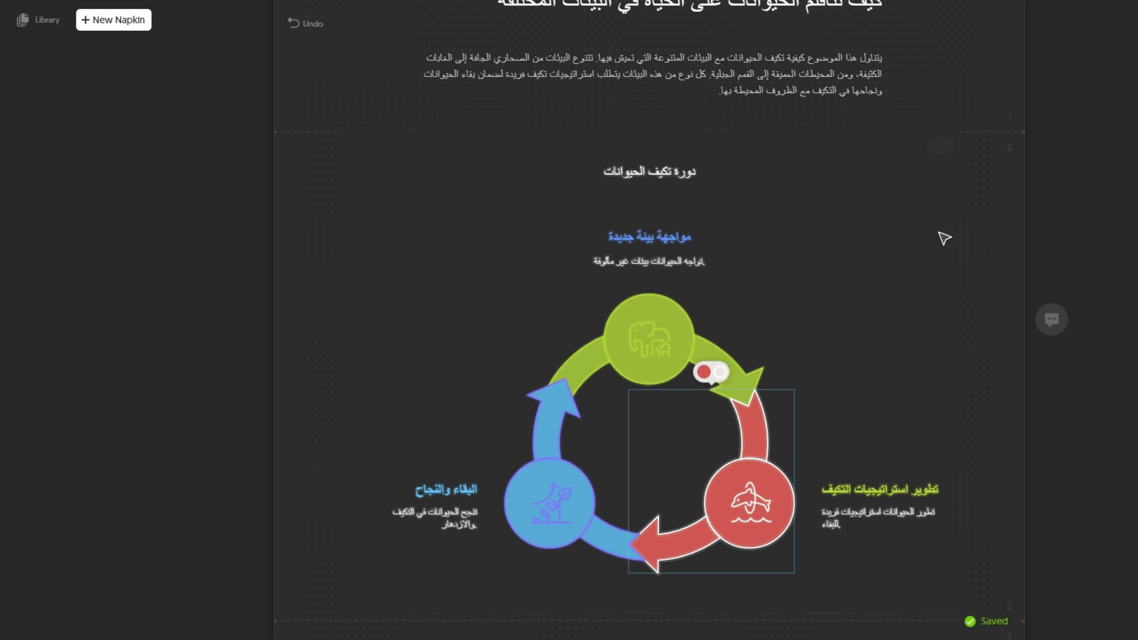
# Step: Check the background colours, then bring up the diagram's Export Visual options
pyautogui.click(932, 147)
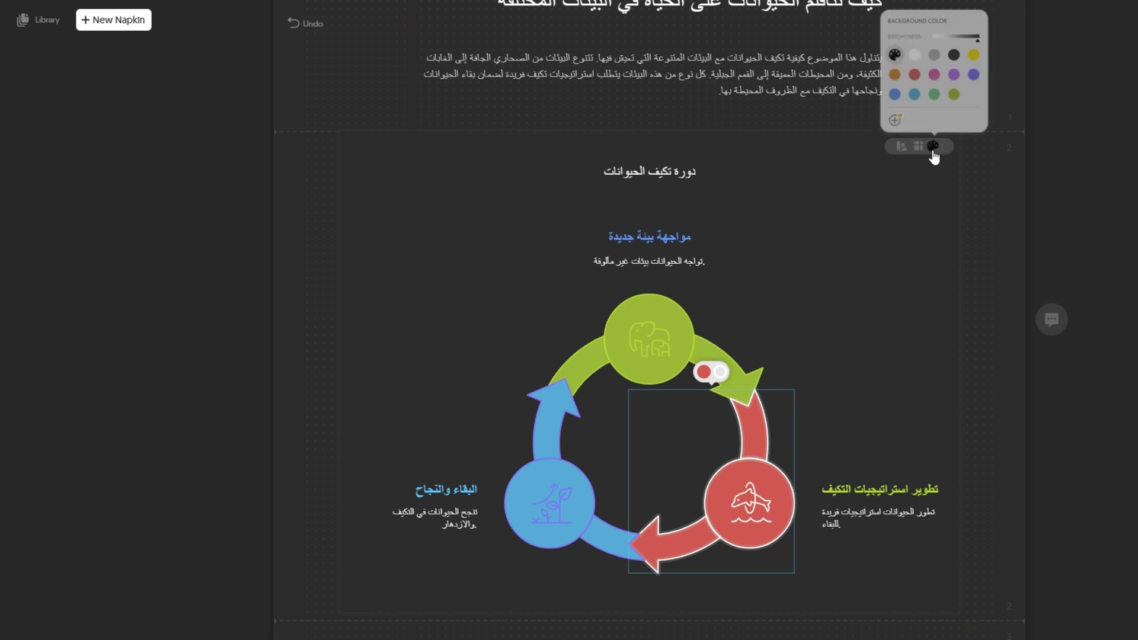
pyautogui.click(942, 188)
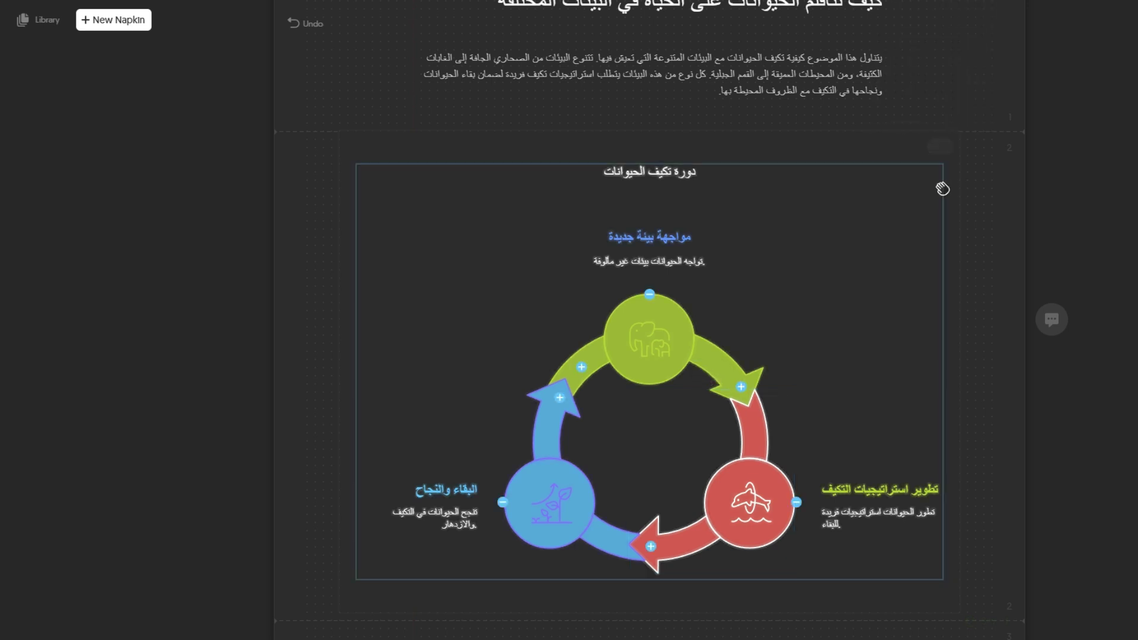
pyautogui.scroll(-5, 915, 249)
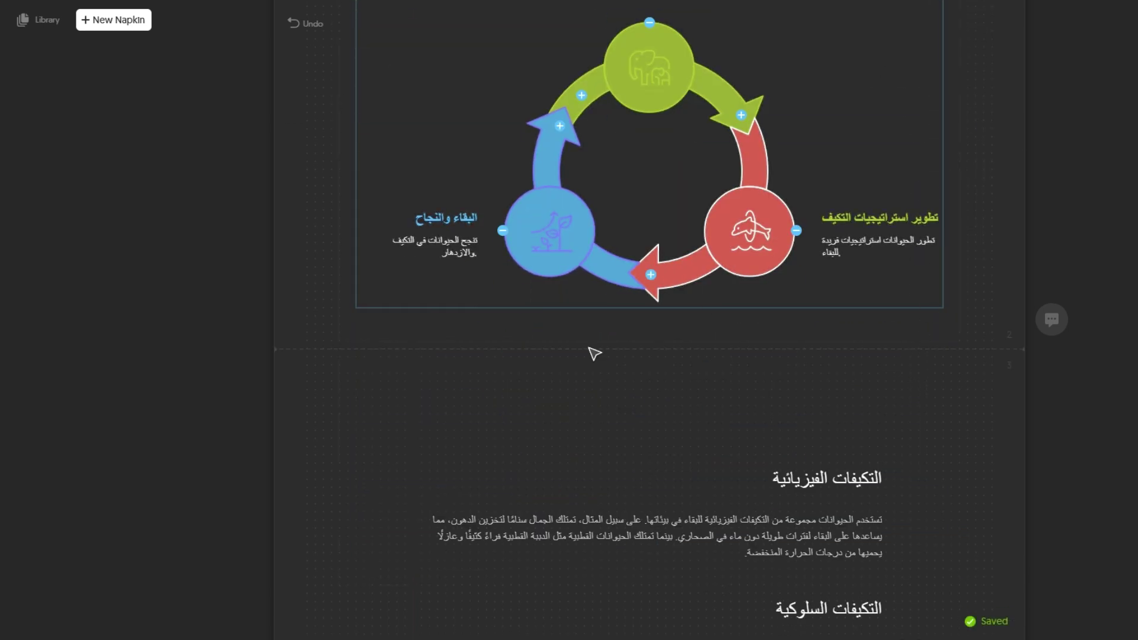
pyautogui.scroll(2, 503, 272)
pyautogui.scroll(2, 846, 175)
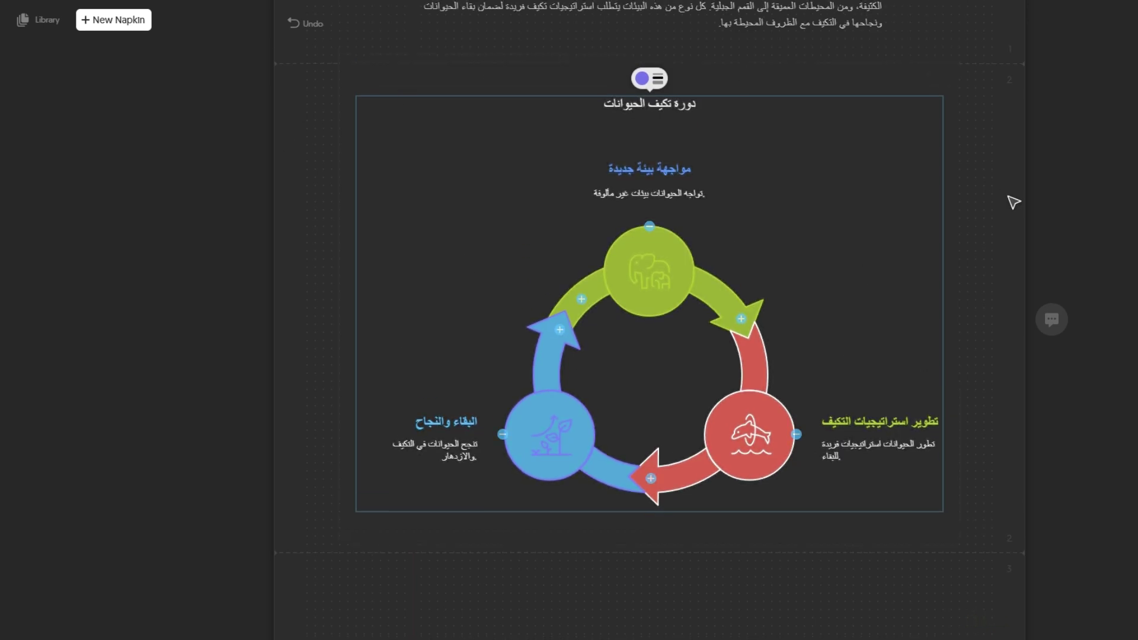
pyautogui.moveTo(863, 77)
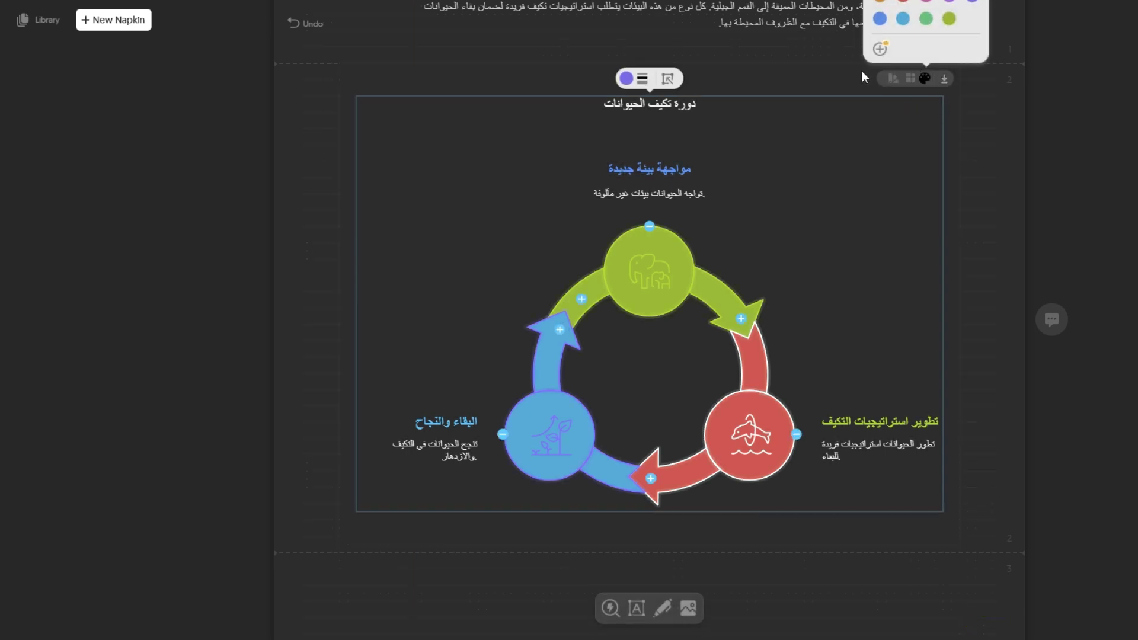
pyautogui.click(944, 79)
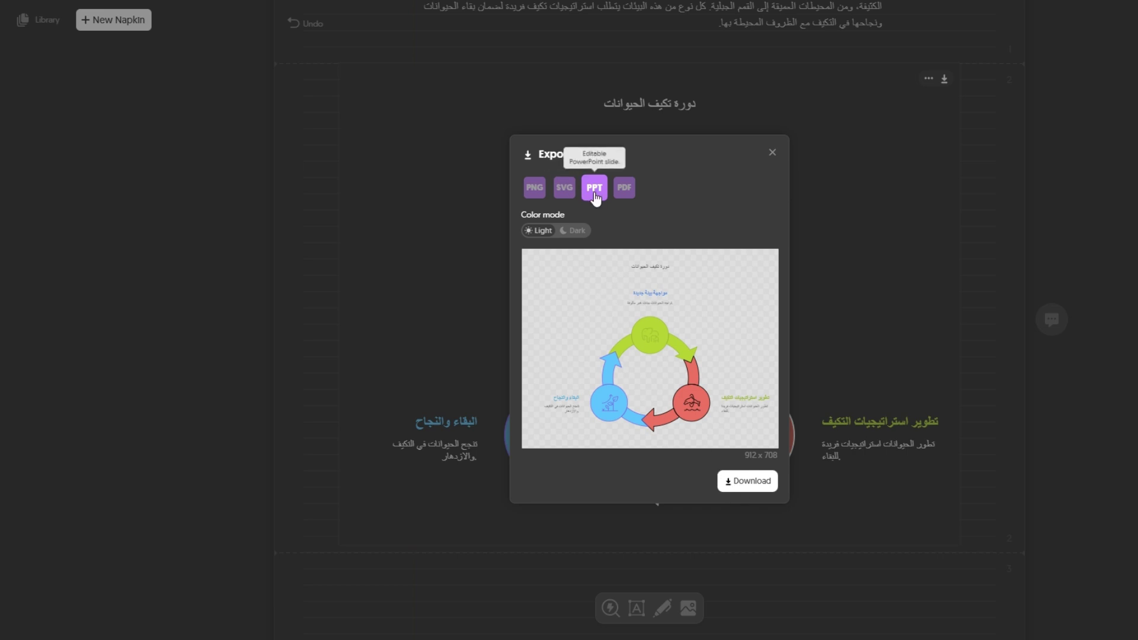
# Step: Export the cycle diagram as a PPT file
pyautogui.click(730, 483)
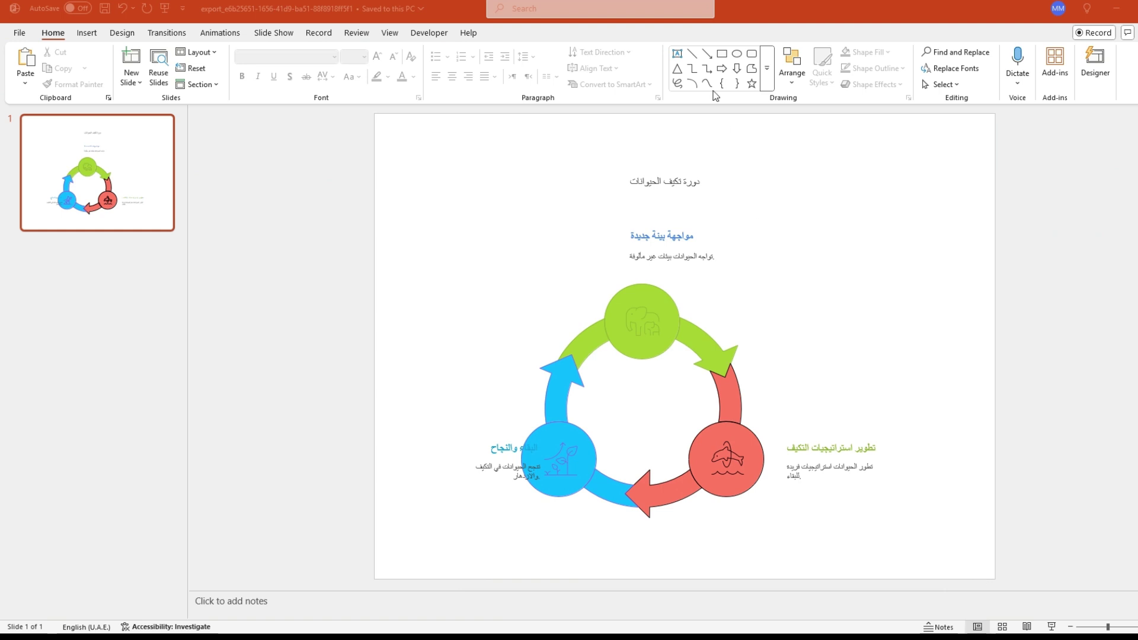
# Step: Select all slide objects, try enlarging them together, and undo the resize
pyautogui.click(652, 292)
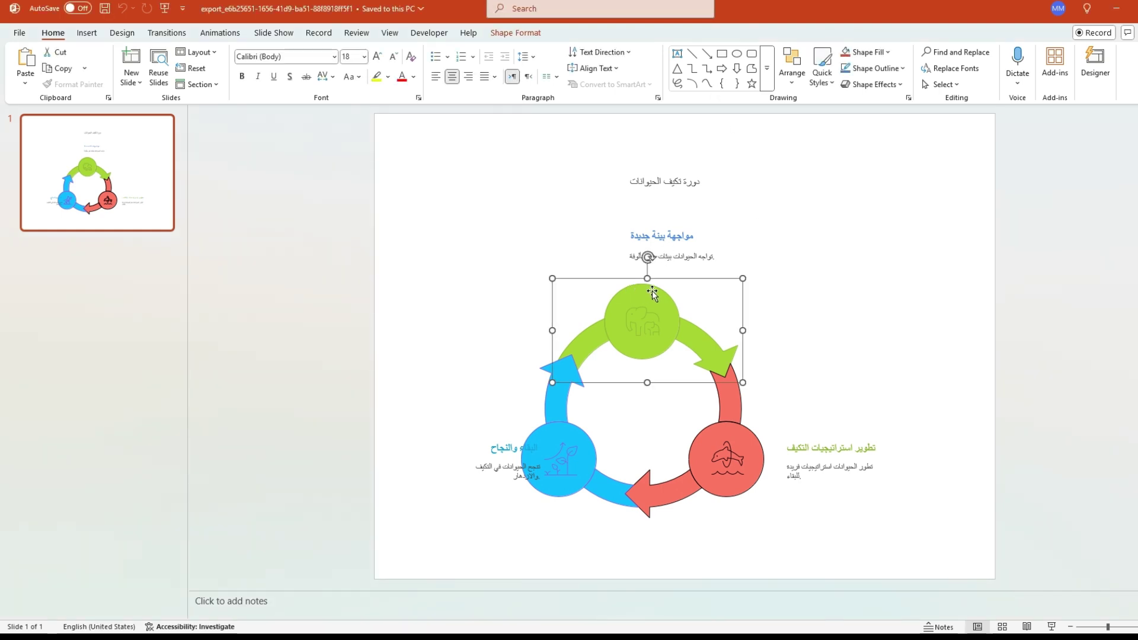
pyautogui.hotkey('ctrl', 'a')
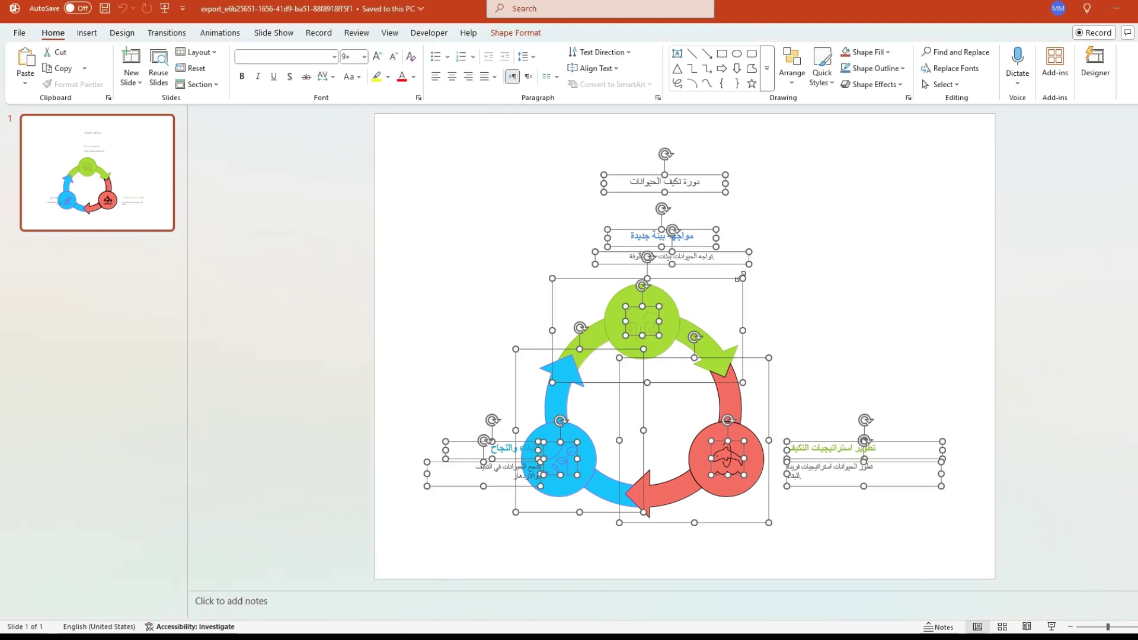
pyautogui.moveTo(727, 175)
pyautogui.mouseDown()
pyautogui.moveTo(765, 140)
pyautogui.moveTo(745, 170)
pyautogui.mouseUp()
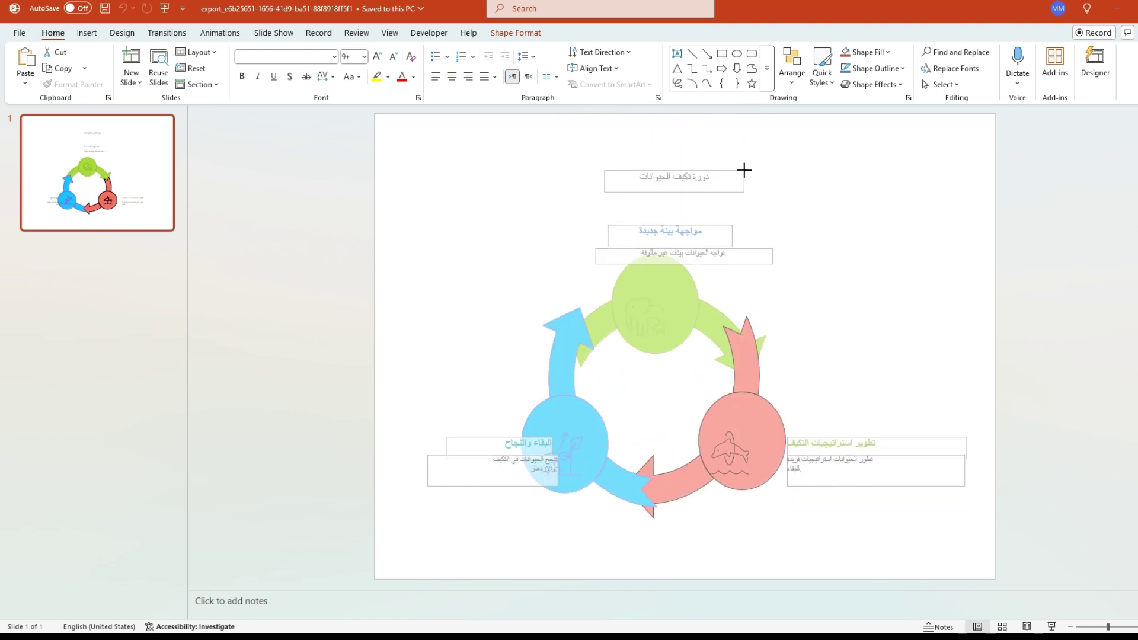
pyautogui.hotkey('ctrl', 'z')
pyautogui.click(811, 246)
# Step: Make the subtitle under the top heading bold at 16 pt
pyautogui.click(705, 264)
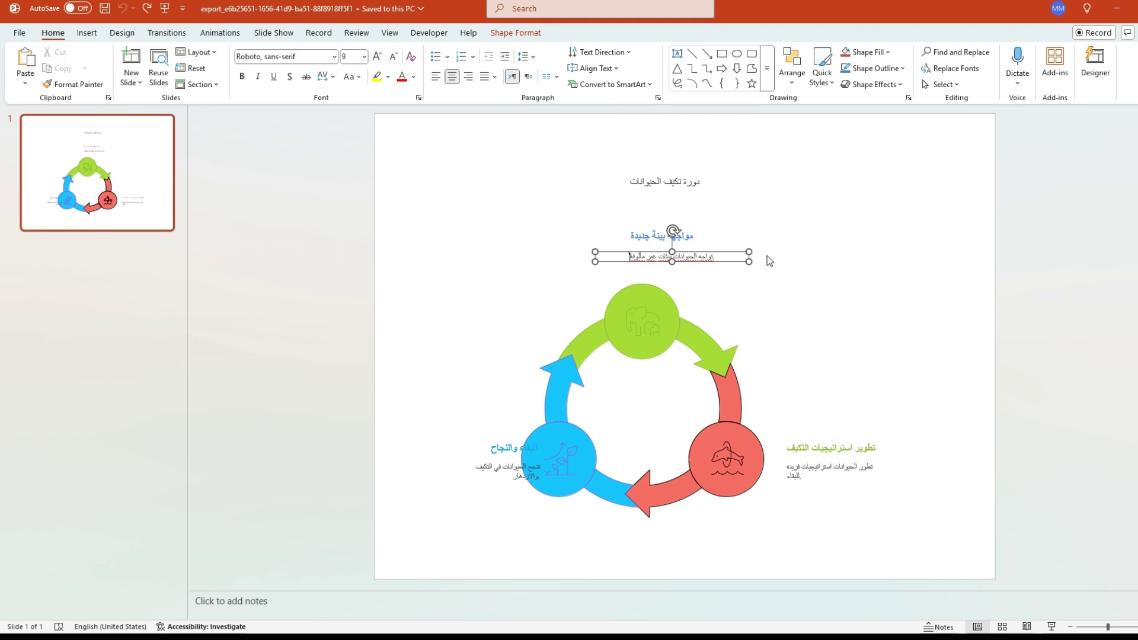
pyautogui.moveTo(627, 259); pyautogui.dragTo(723, 262)
pyautogui.hotkey('ctrl', 'b')
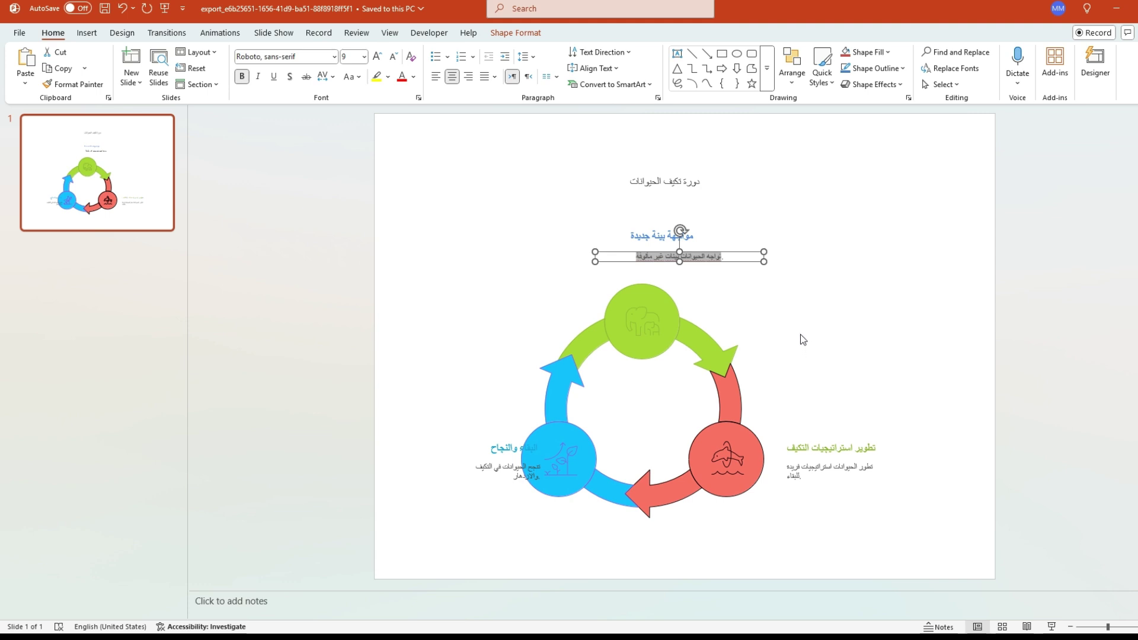
pyautogui.hotkey('ctrl', 'shift', '.')
pyautogui.hotkey('ctrl', 'shift', '.')
pyautogui.hotkey('ctrl', 'shift', '.')
pyautogui.click(734, 287)
pyautogui.click(730, 259)
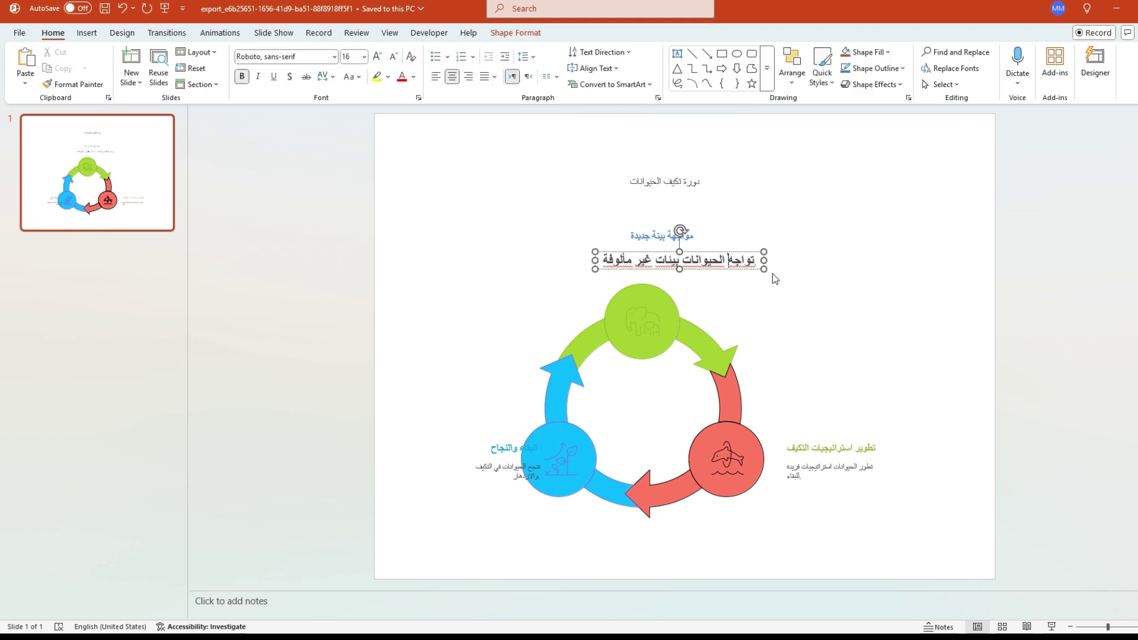
# Step: Format Paint the subtitle style onto the left description, then select the elephant and dolphin icons
pyautogui.click(74, 84)
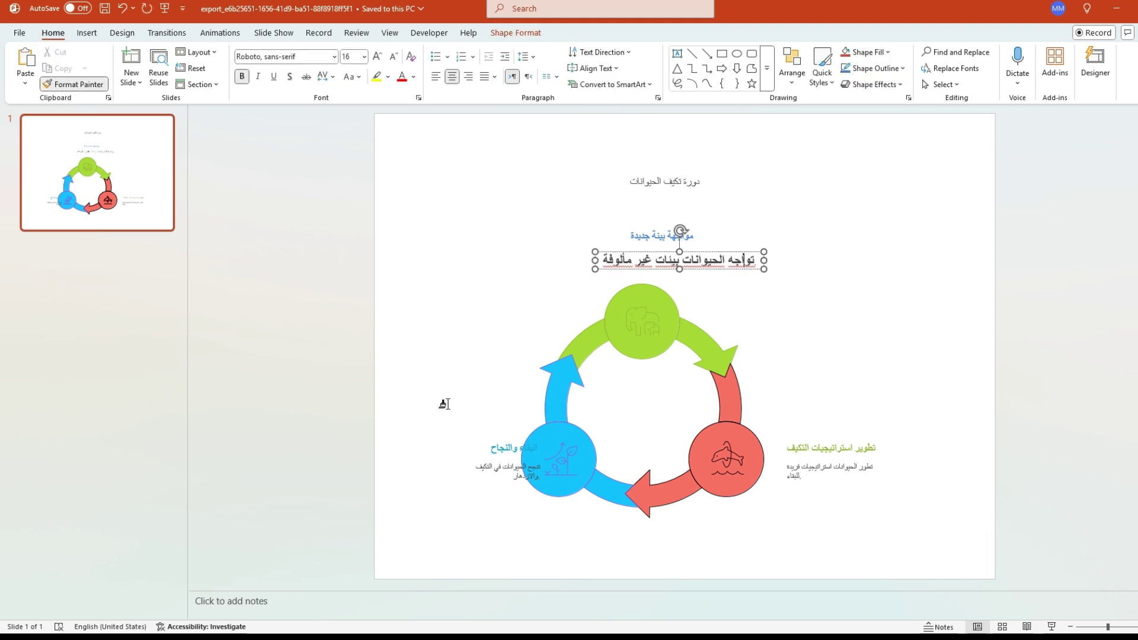
pyautogui.click(501, 473)
pyautogui.click(663, 314)
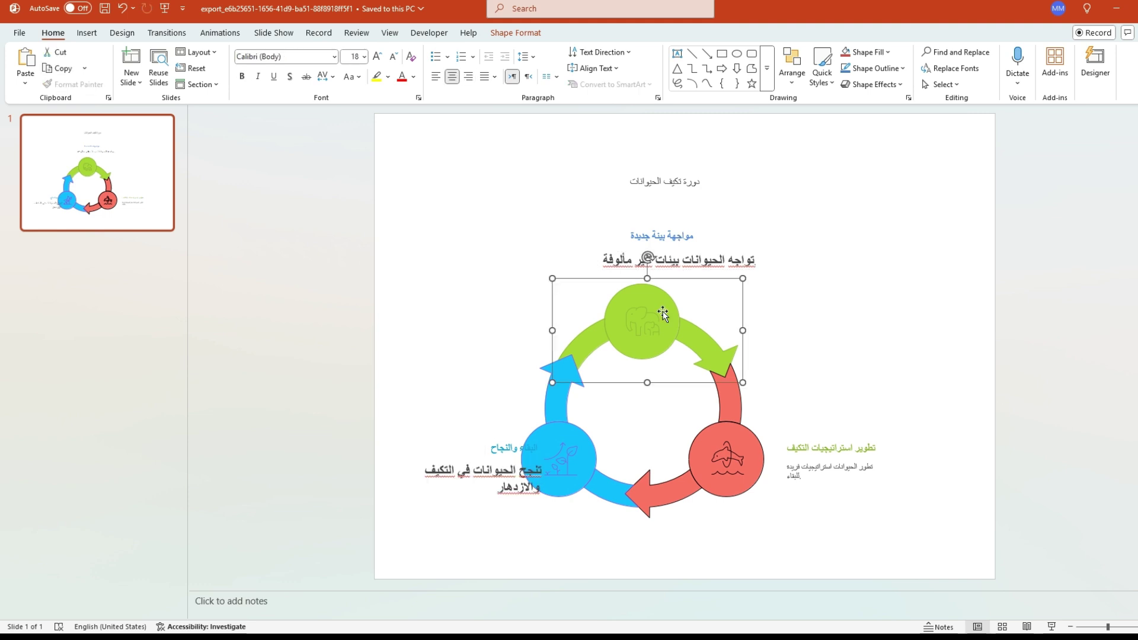
pyautogui.click(719, 454)
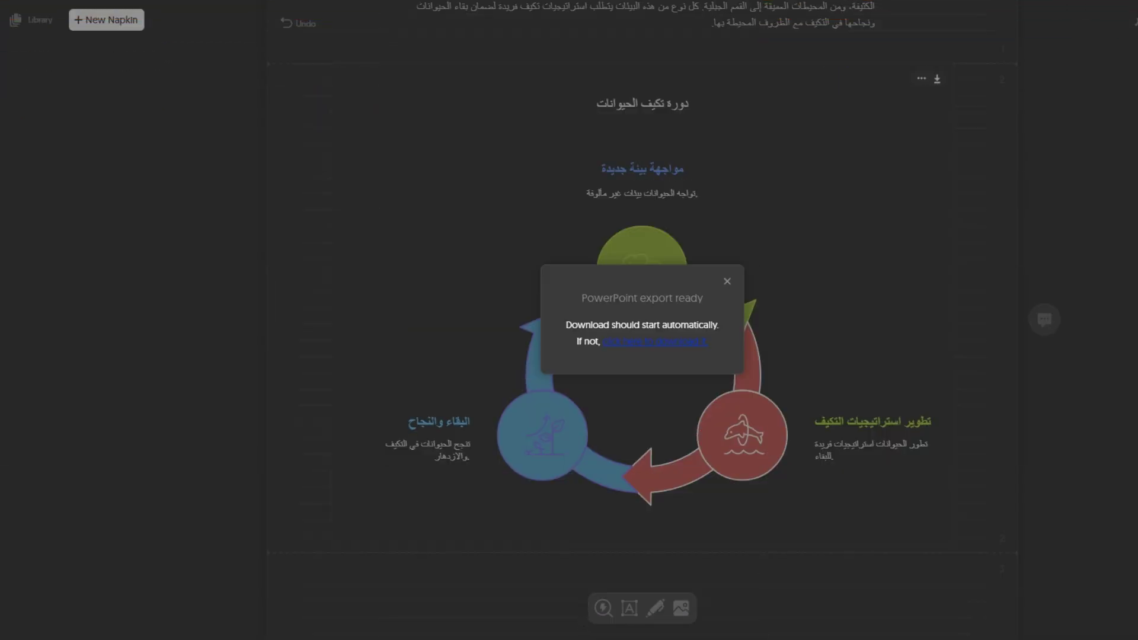
# Step: Dismiss the export notice and generate a visual for the physical adaptations paragraph
pyautogui.click(727, 281)
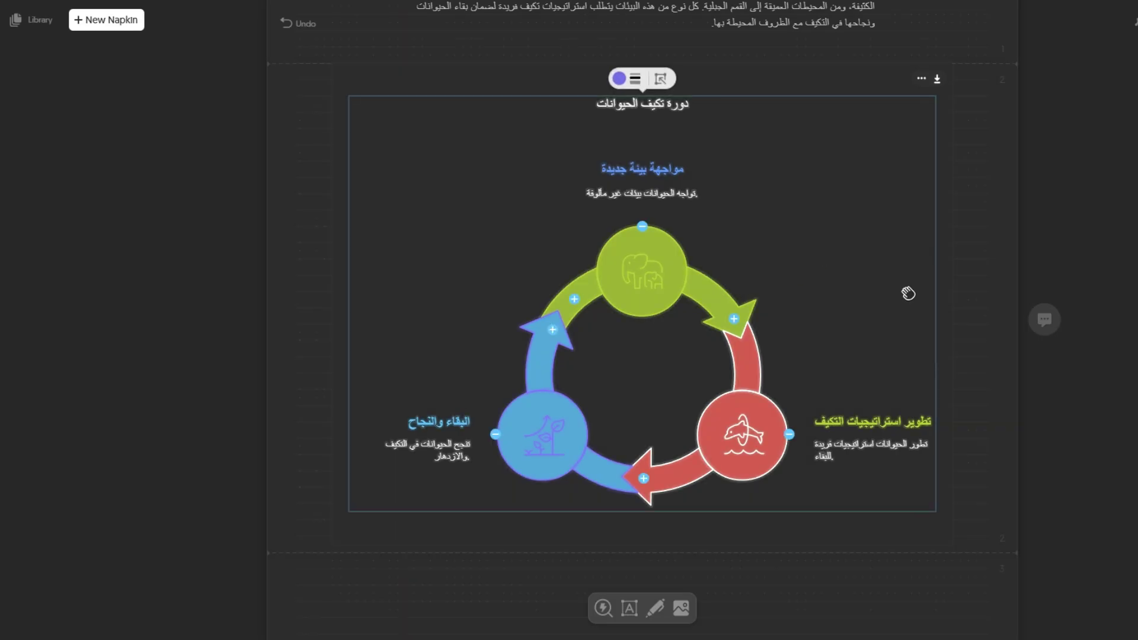
pyautogui.scroll(1, 911, 292)
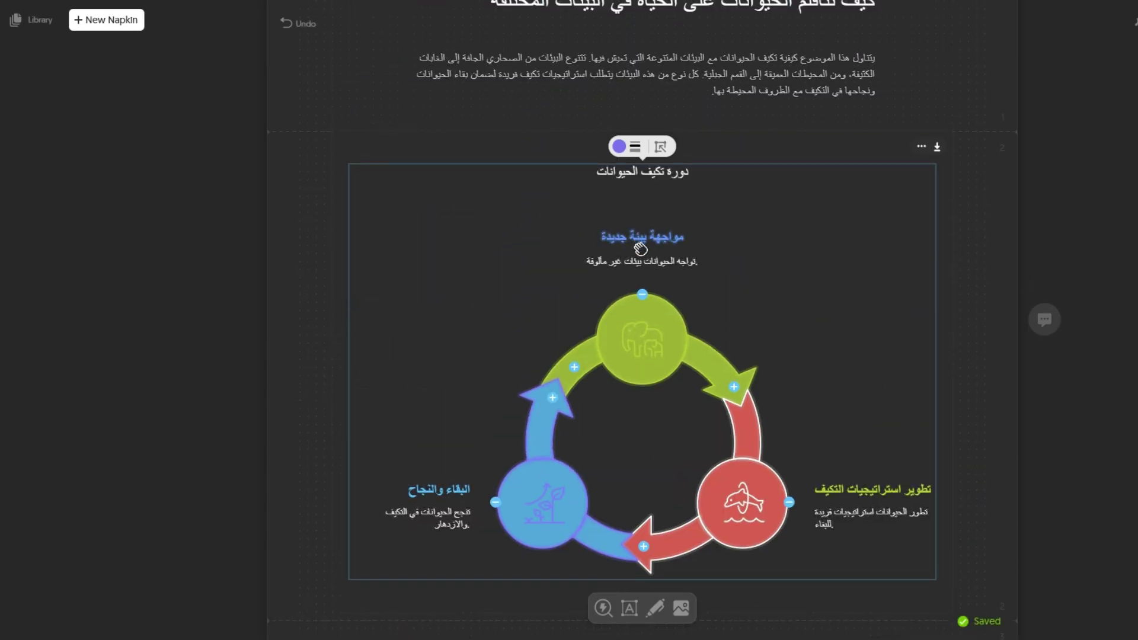
pyautogui.scroll(-6, 549, 315)
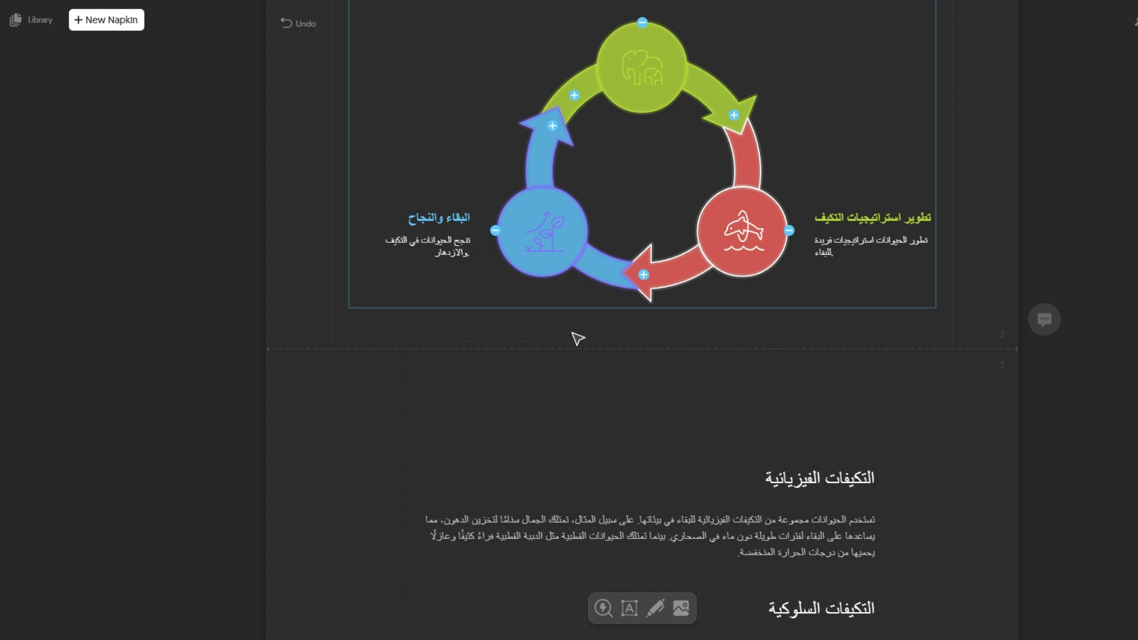
pyautogui.scroll(-2, 580, 329)
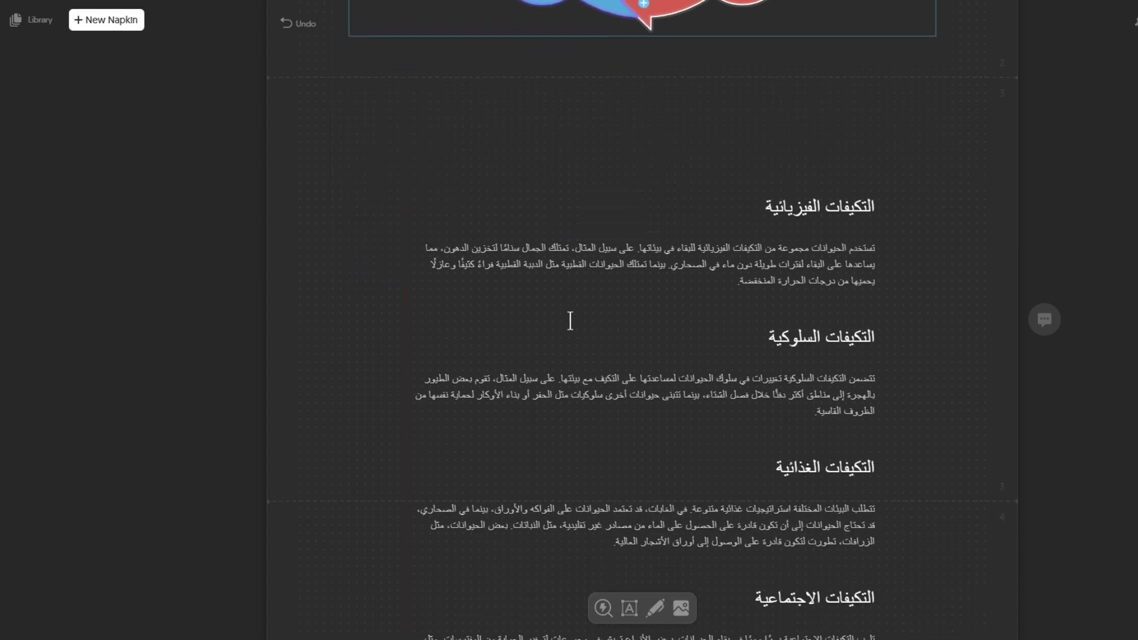
pyautogui.click(403, 236)
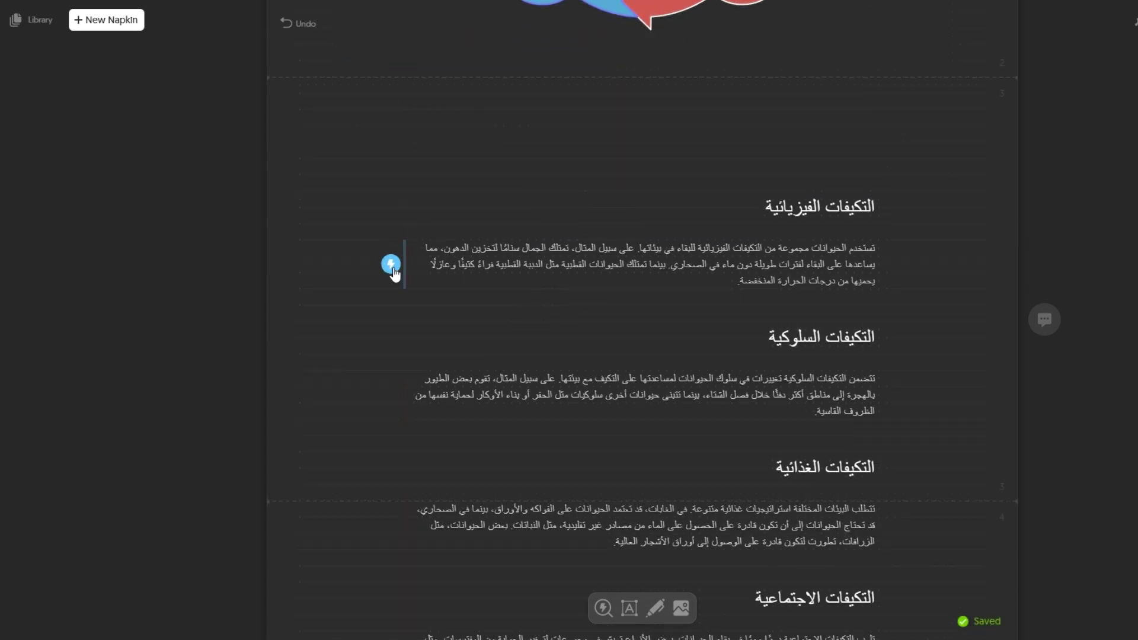
pyautogui.click(391, 268)
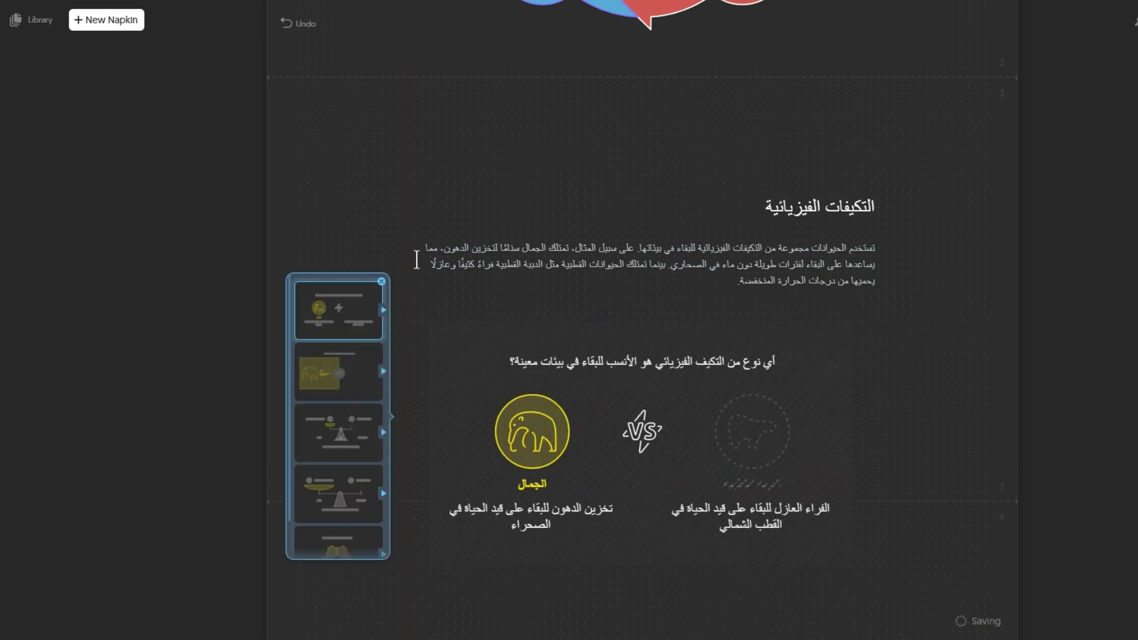
# Step: Compare camel-card and balance-scale layouts, then keep the first circle-icon comparison
pyautogui.scroll(-3, 696, 225)
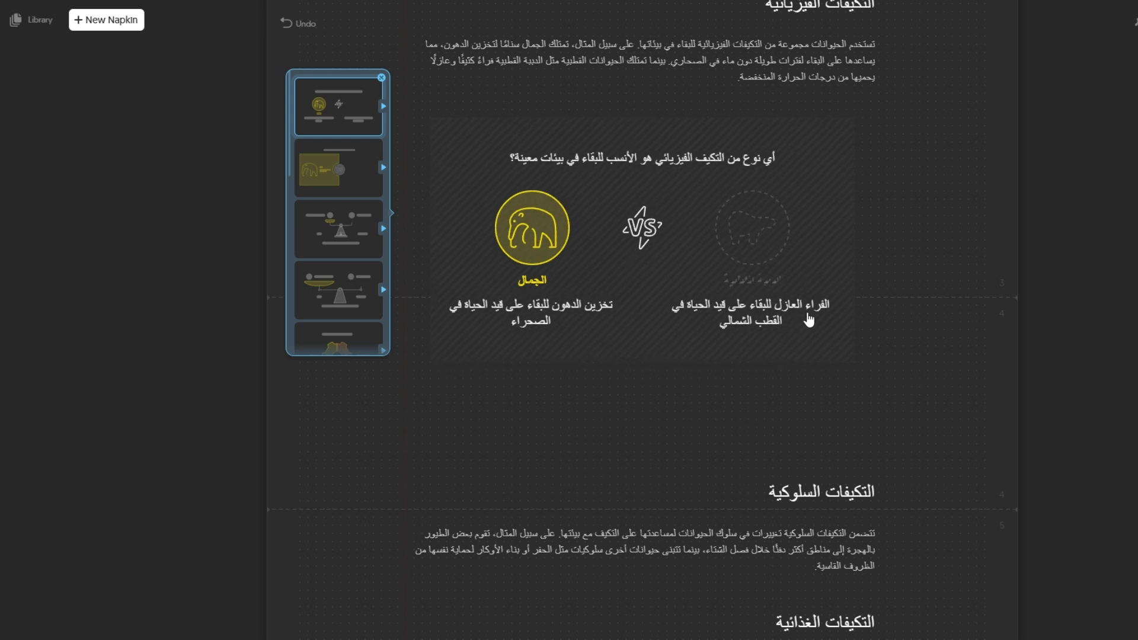
pyautogui.click(341, 175)
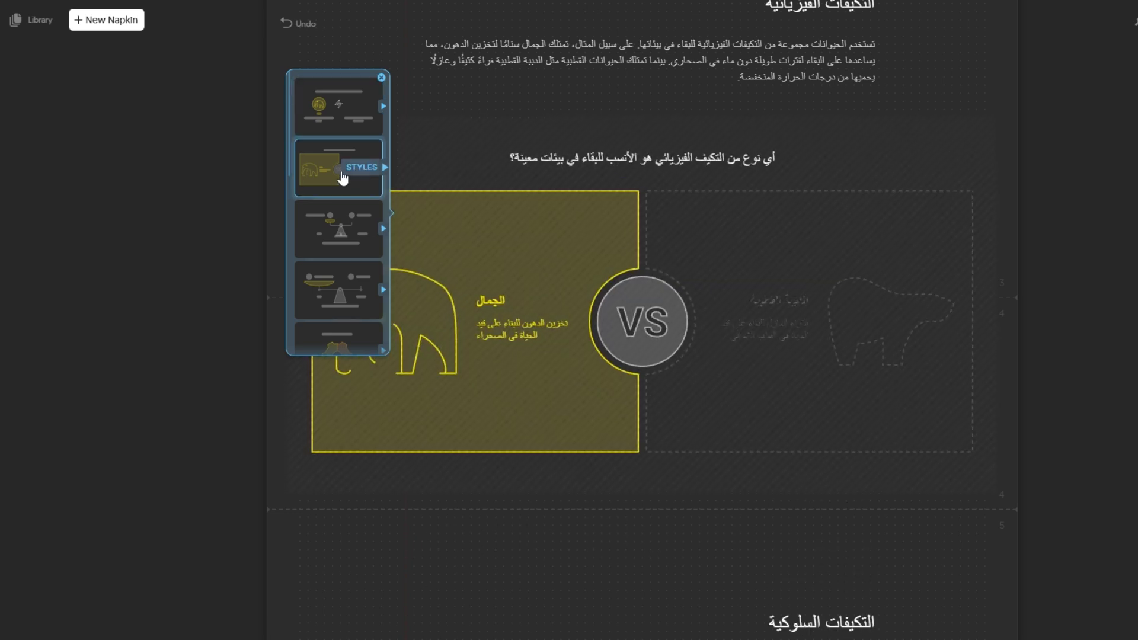
pyautogui.click(333, 221)
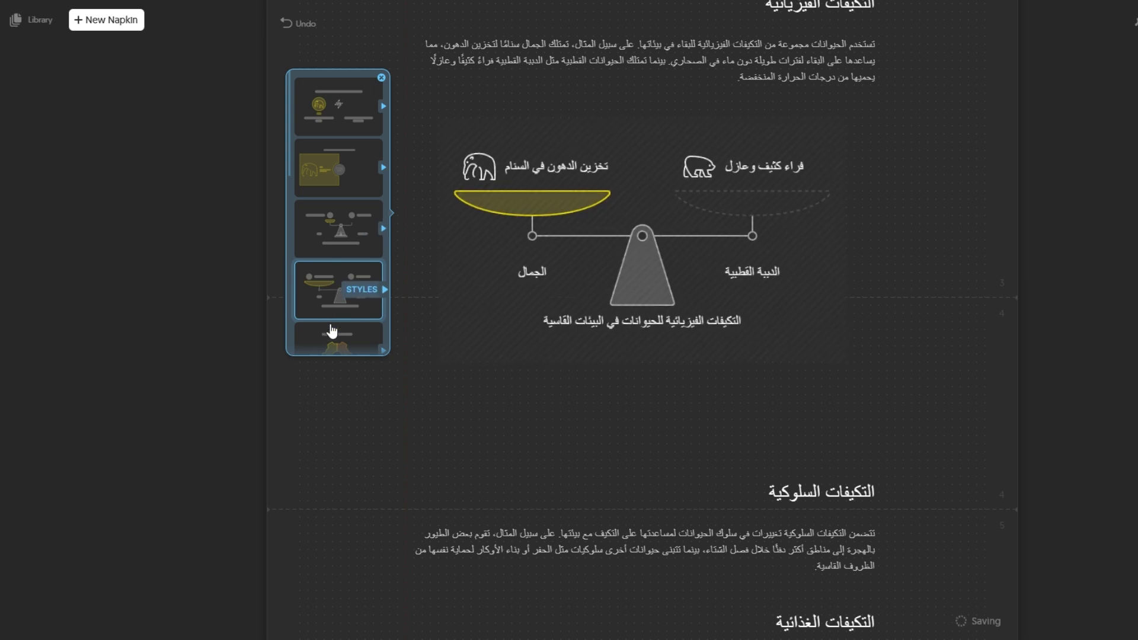
pyautogui.click(331, 281)
pyautogui.click(330, 109)
pyautogui.click(328, 163)
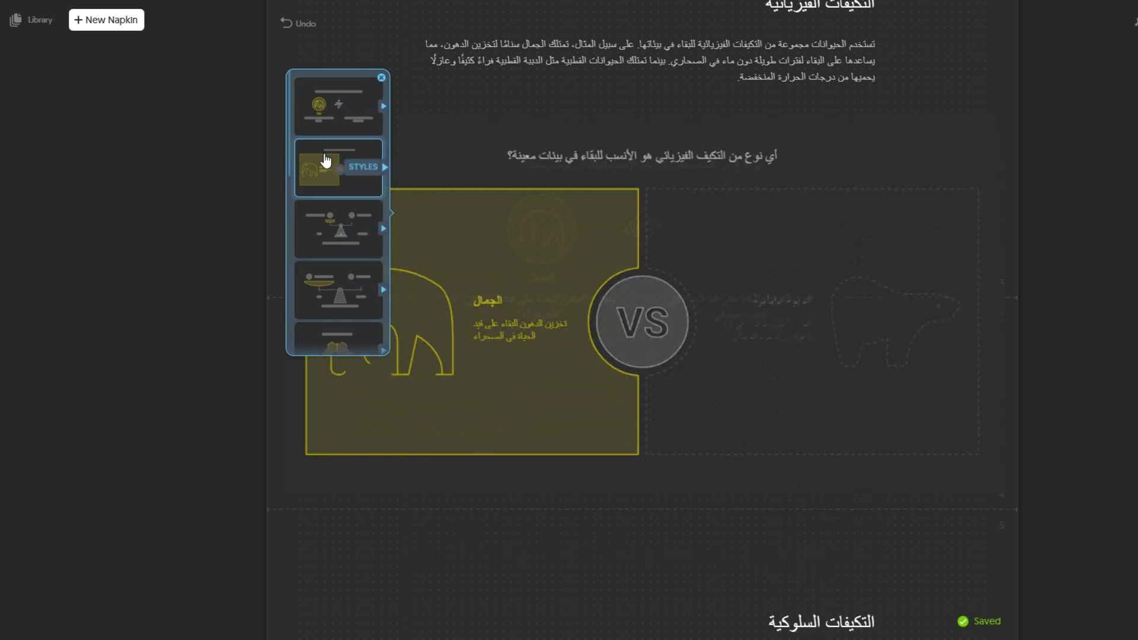
pyautogui.click(318, 103)
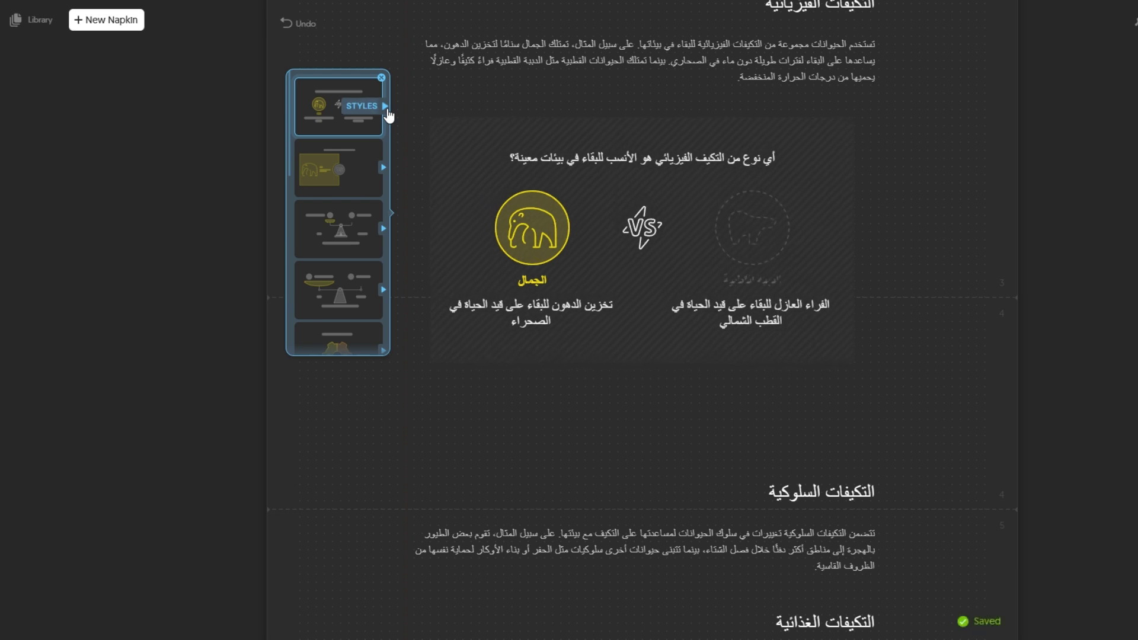
pyautogui.click(386, 107)
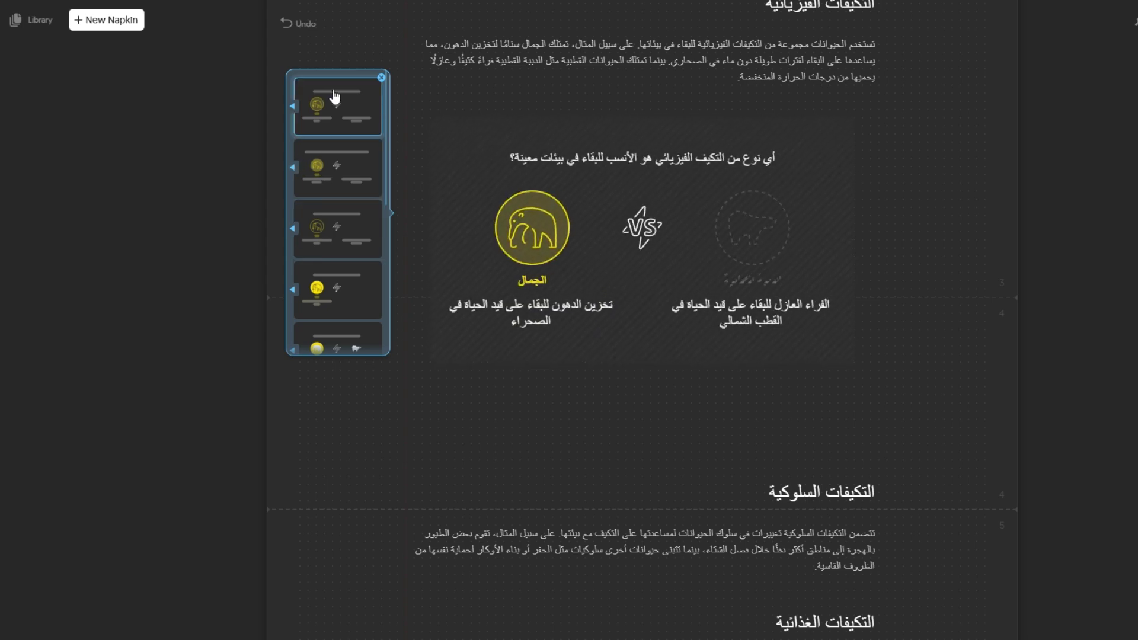
pyautogui.scroll(-6, 472, 422)
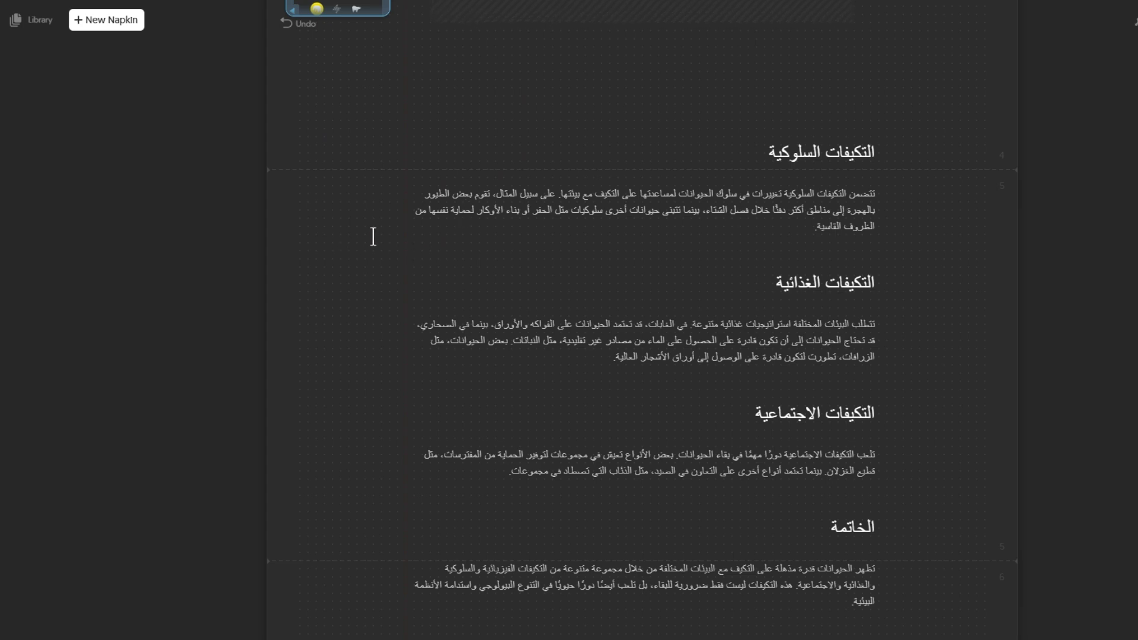
pyautogui.scroll(-5, 389, 310)
pyautogui.scroll(2, 411, 335)
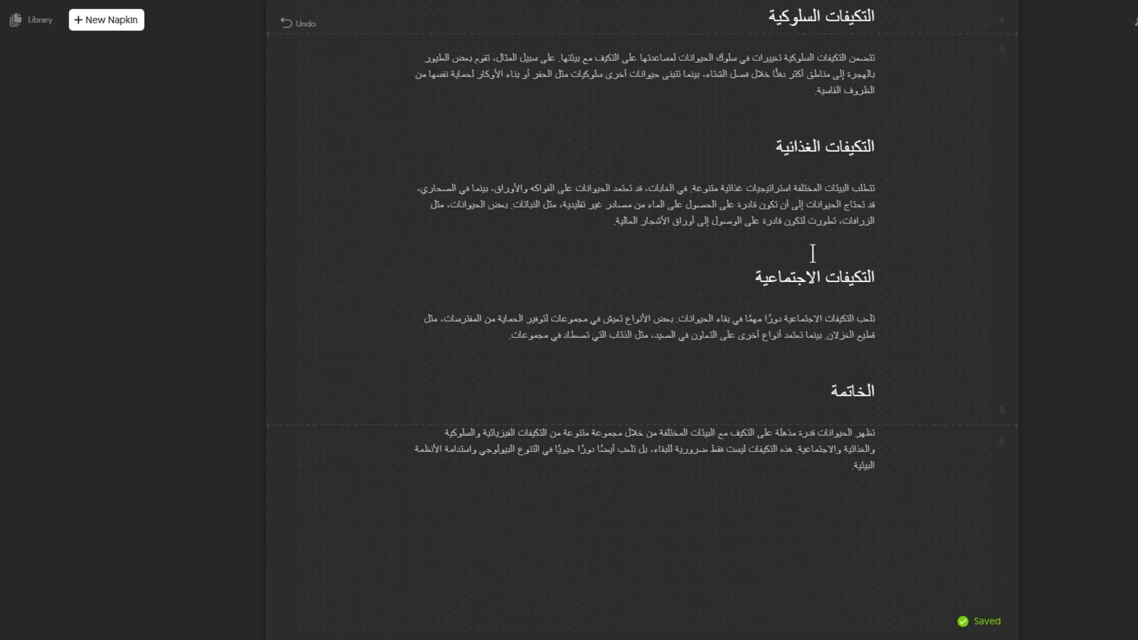
pyautogui.scroll(1, 663, 299)
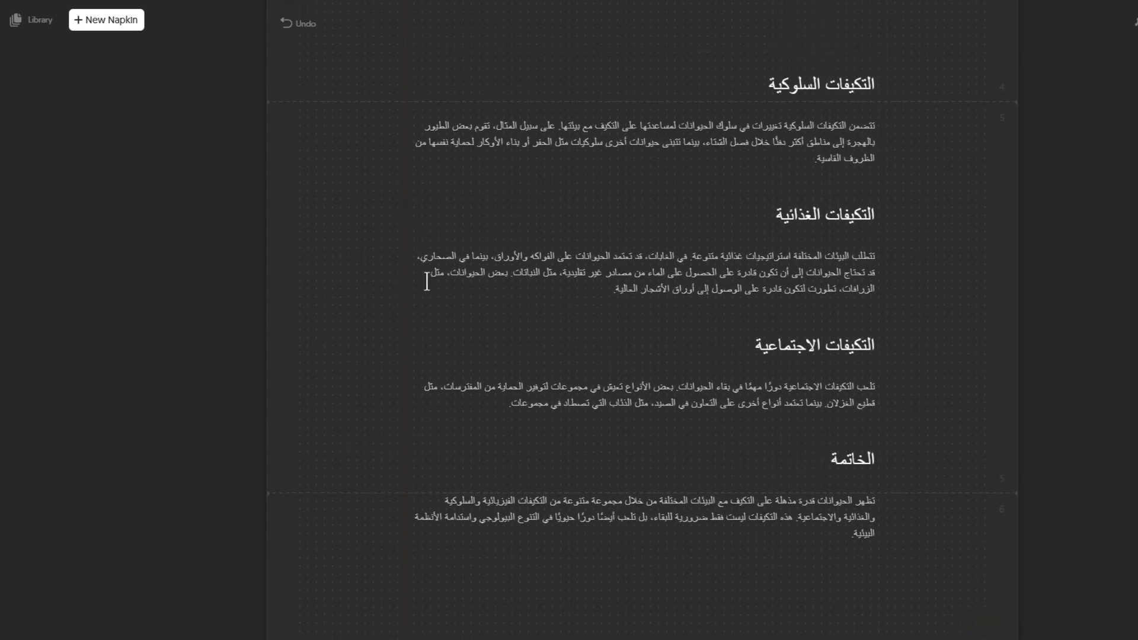
pyautogui.scroll(10, 830, 237)
pyautogui.scroll(10, 893, 249)
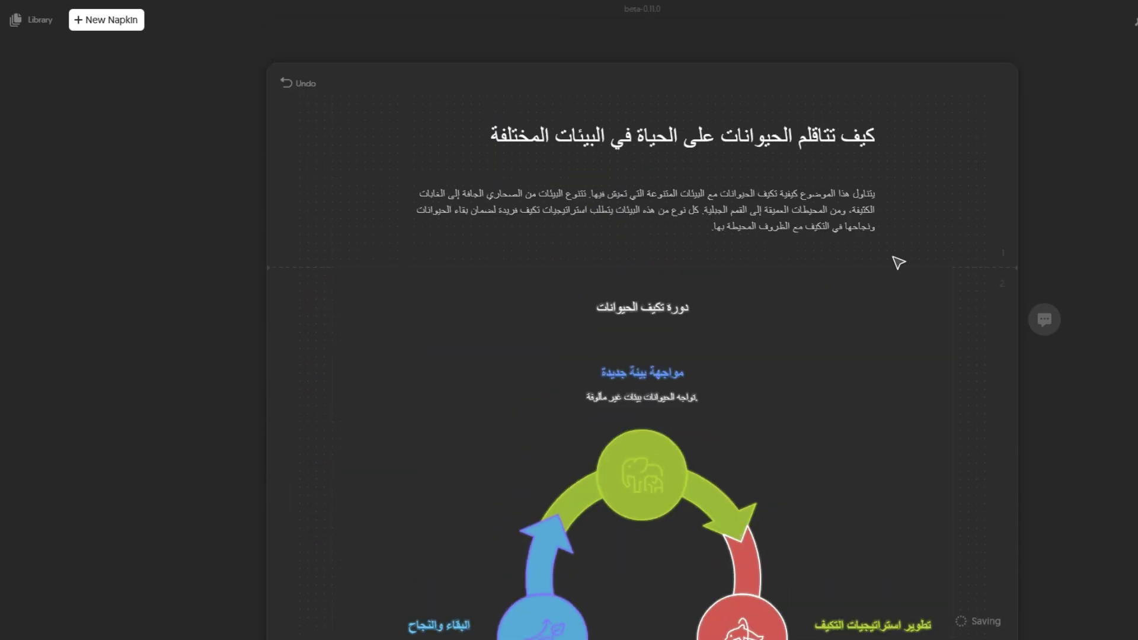
pyautogui.scroll(-2, 889, 249)
pyautogui.scroll(-3, 881, 261)
pyautogui.scroll(-4, 876, 261)
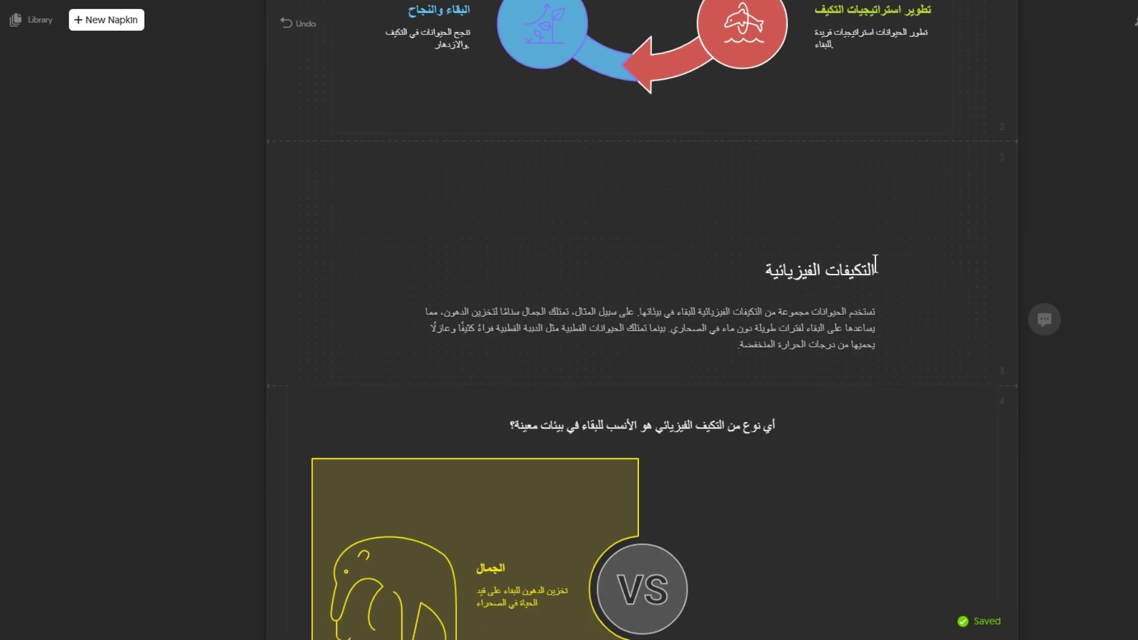
pyautogui.scroll(-2, 880, 267)
pyautogui.scroll(-5, 881, 270)
pyautogui.scroll(-4, 863, 253)
pyautogui.scroll(-3, 859, 249)
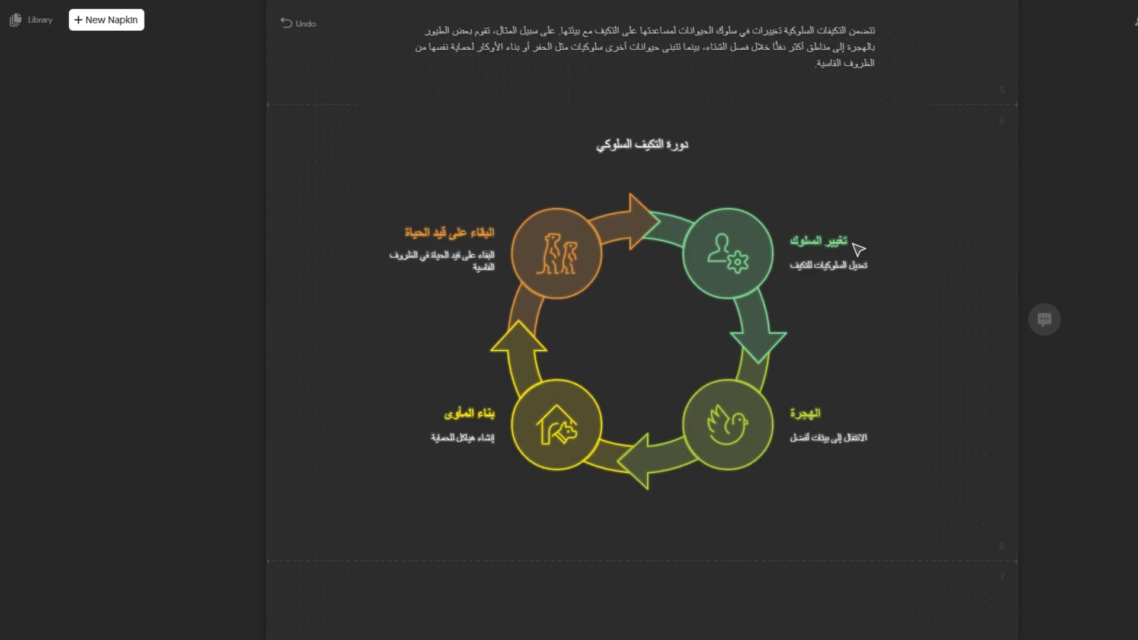
pyautogui.scroll(-6, 858, 243)
pyautogui.scroll(-1, 821, 252)
pyautogui.scroll(-5, 812, 249)
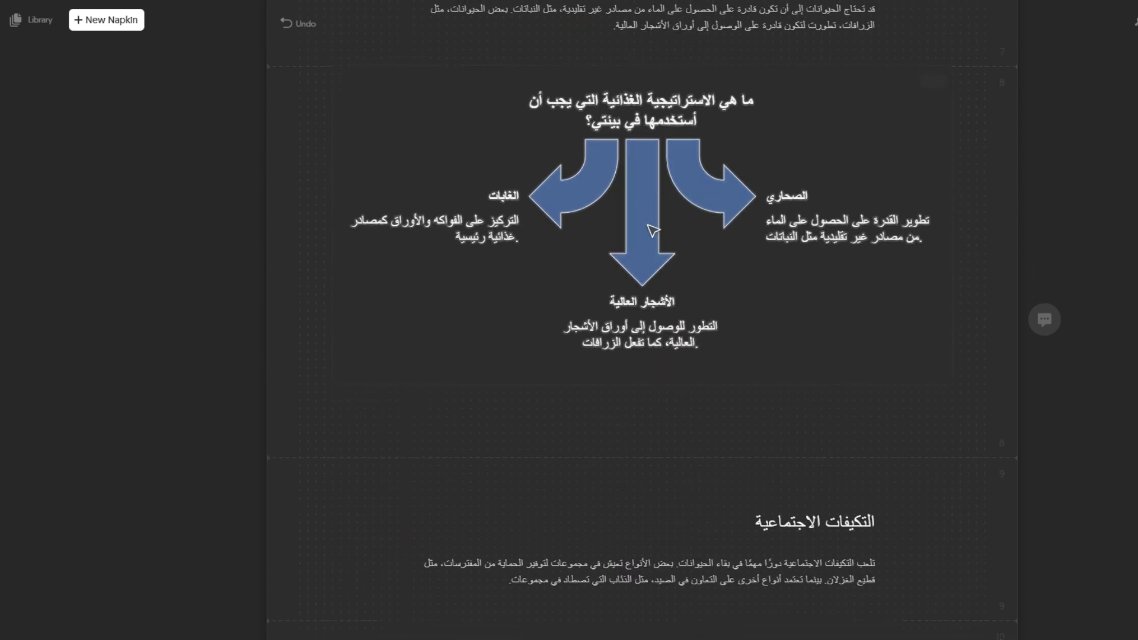
pyautogui.scroll(2, 655, 228)
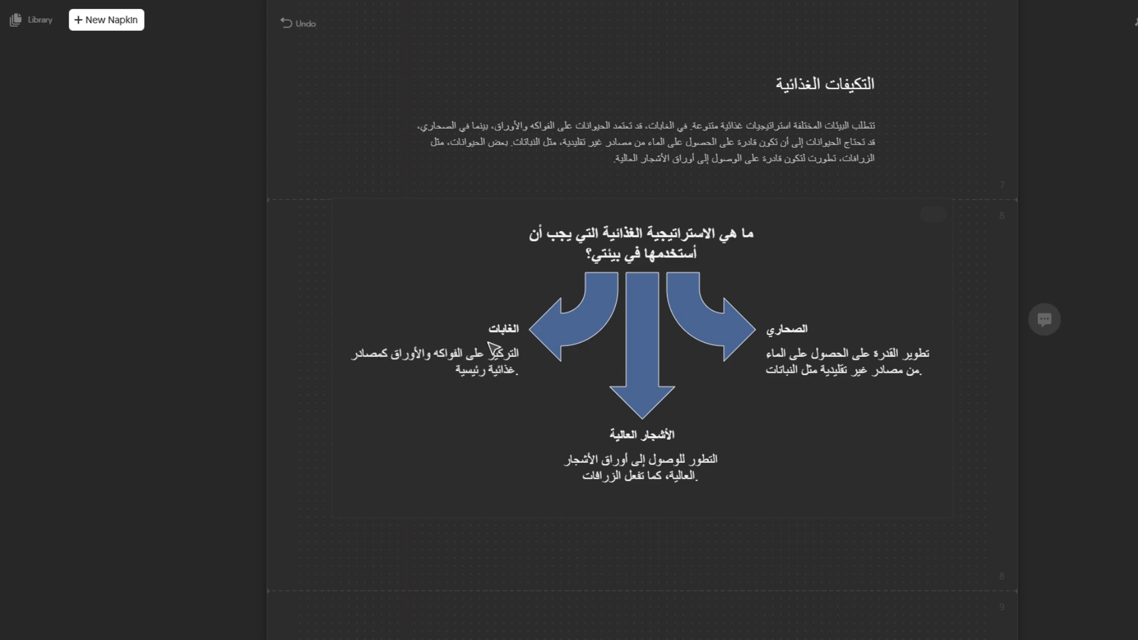
pyautogui.scroll(-3, 668, 393)
pyautogui.scroll(-3, 667, 393)
pyautogui.scroll(-2, 864, 437)
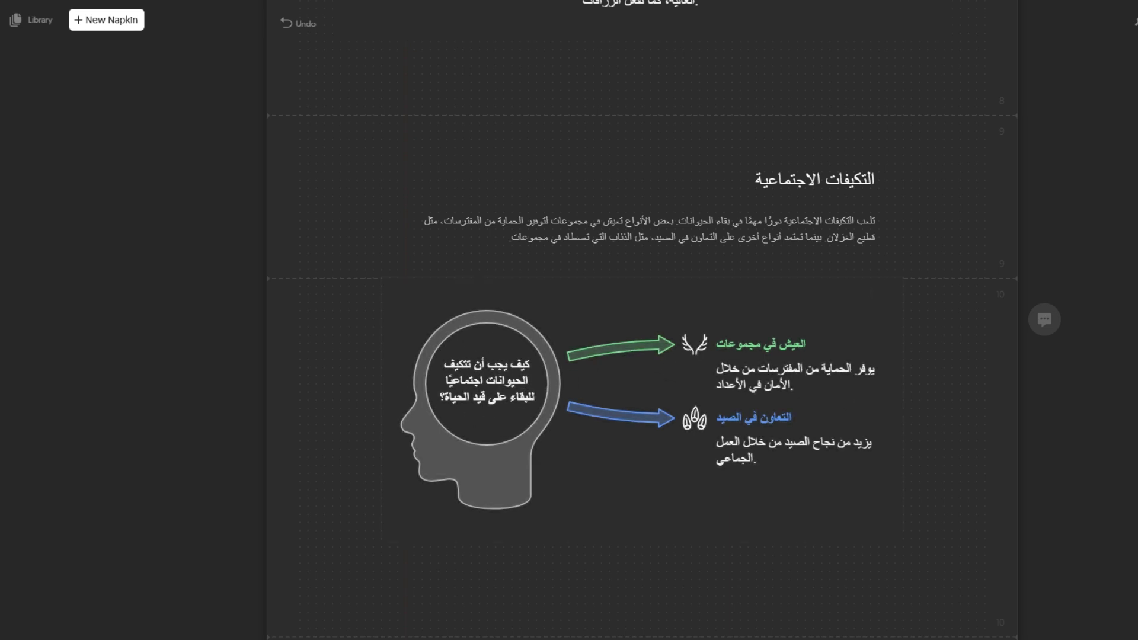
pyautogui.scroll(-4, 775, 447)
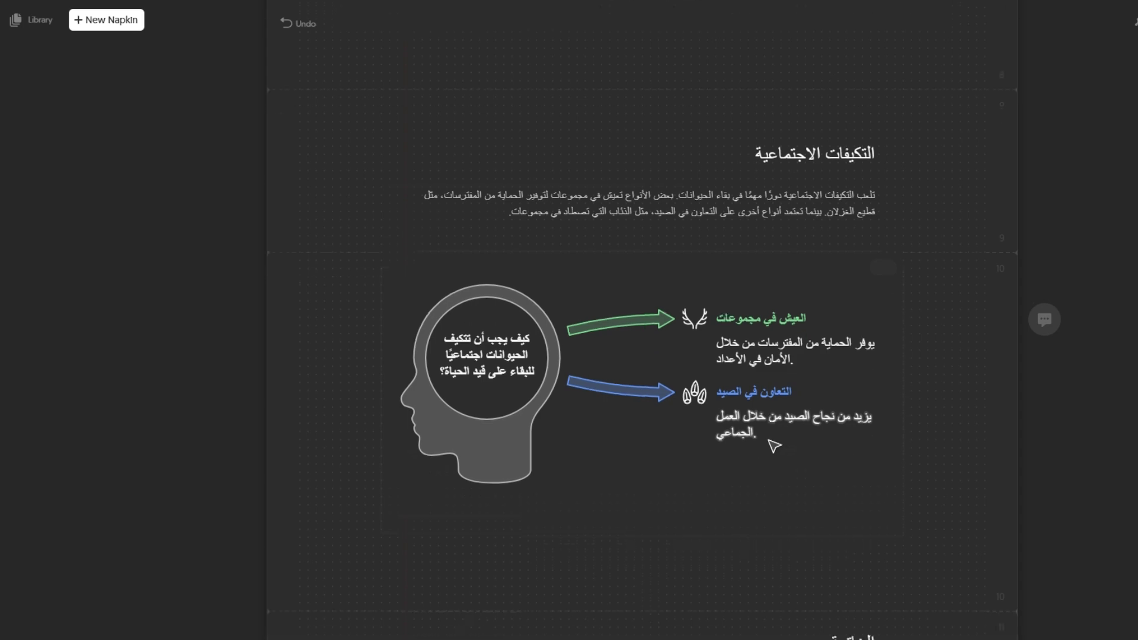
pyautogui.scroll(-5, 765, 437)
pyautogui.scroll(-2, 567, 315)
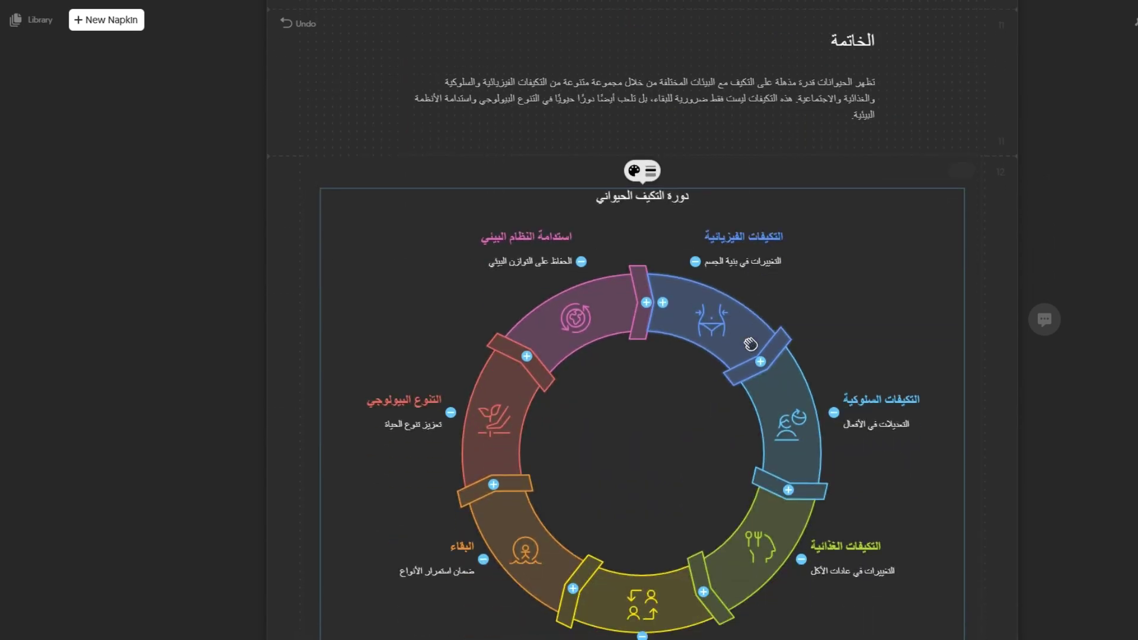
pyautogui.scroll(-3, 668, 307)
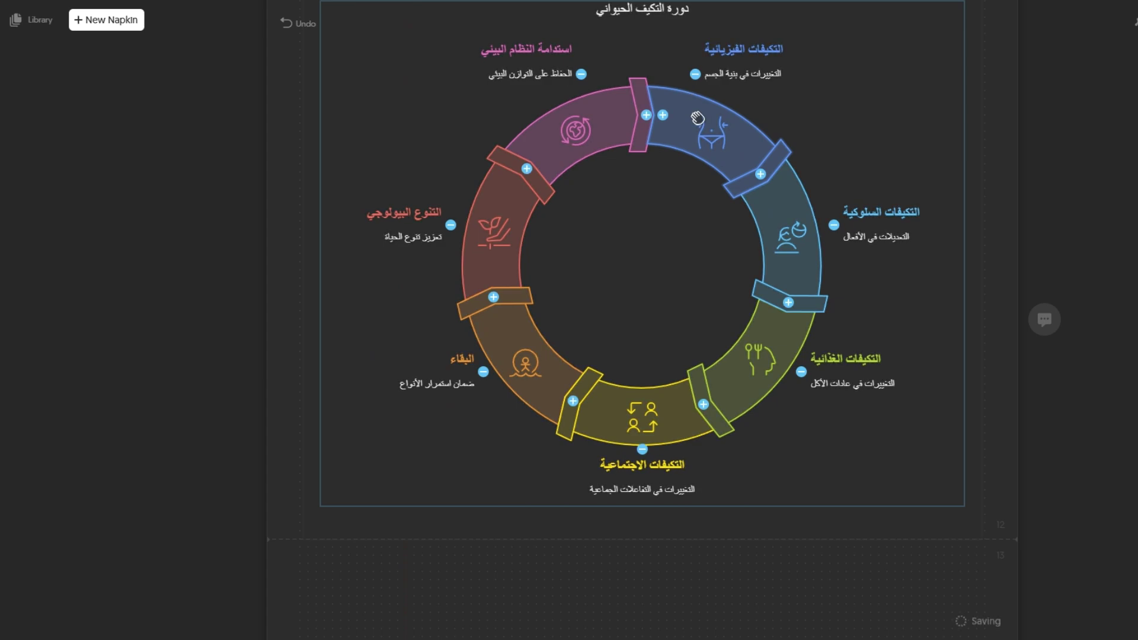
pyautogui.scroll(5, 975, 198)
pyautogui.scroll(10, 993, 195)
pyautogui.scroll(10, 997, 208)
pyautogui.scroll(10, 997, 208)
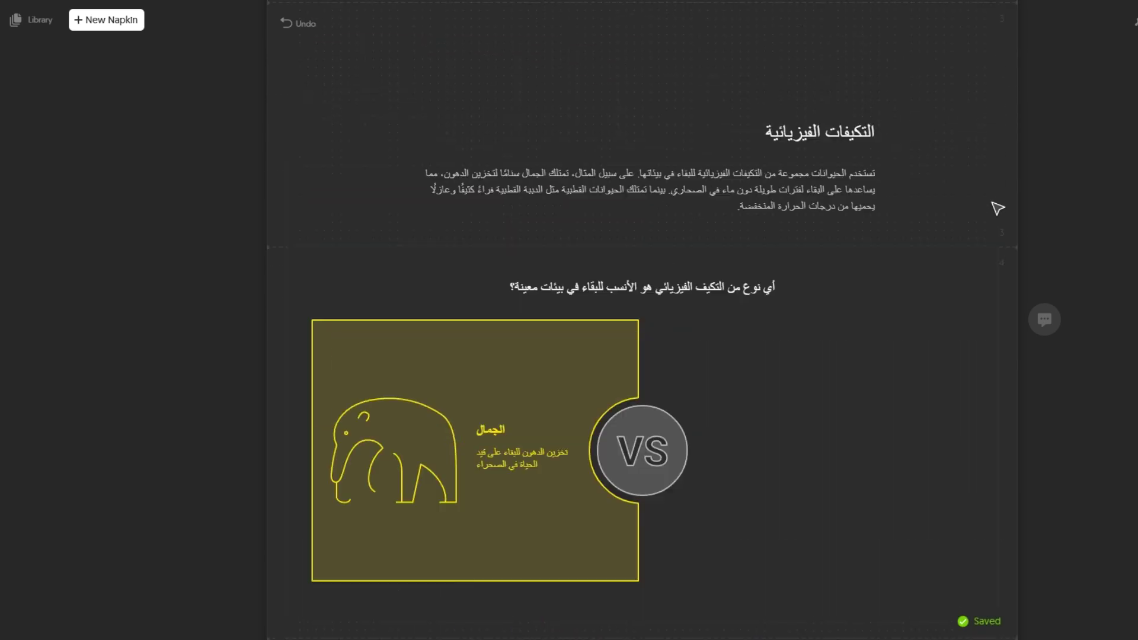
pyautogui.scroll(10, 995, 208)
pyautogui.click(1036, 26)
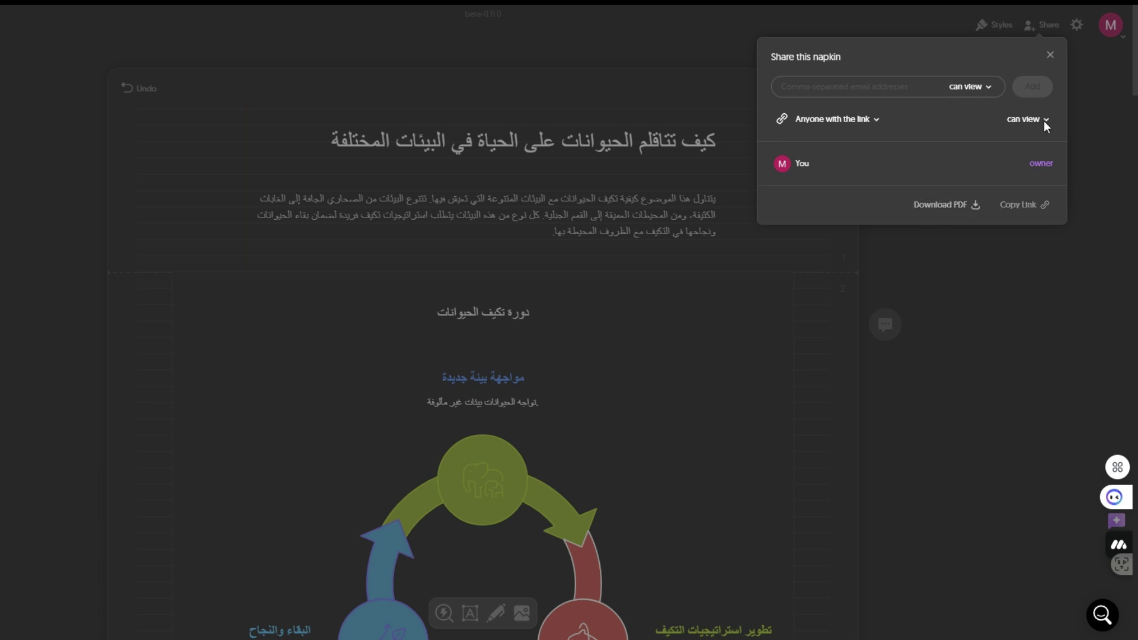
pyautogui.click(1050, 55)
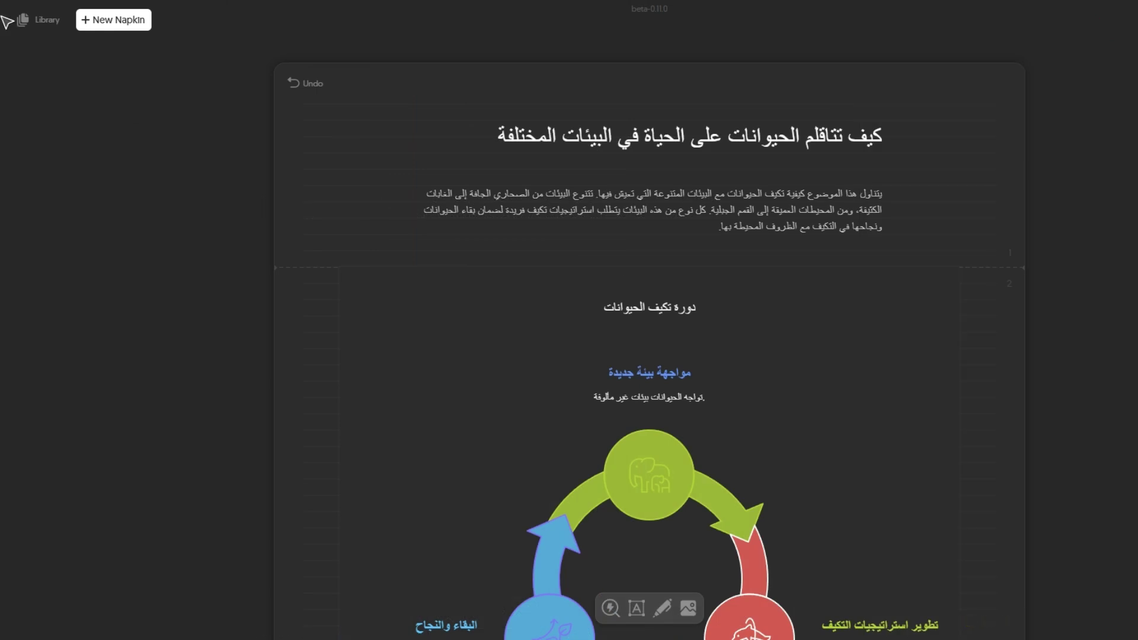
# Step: Start a new napkin using Import from File for the Arabic water-cycle text
pyautogui.click(87, 24)
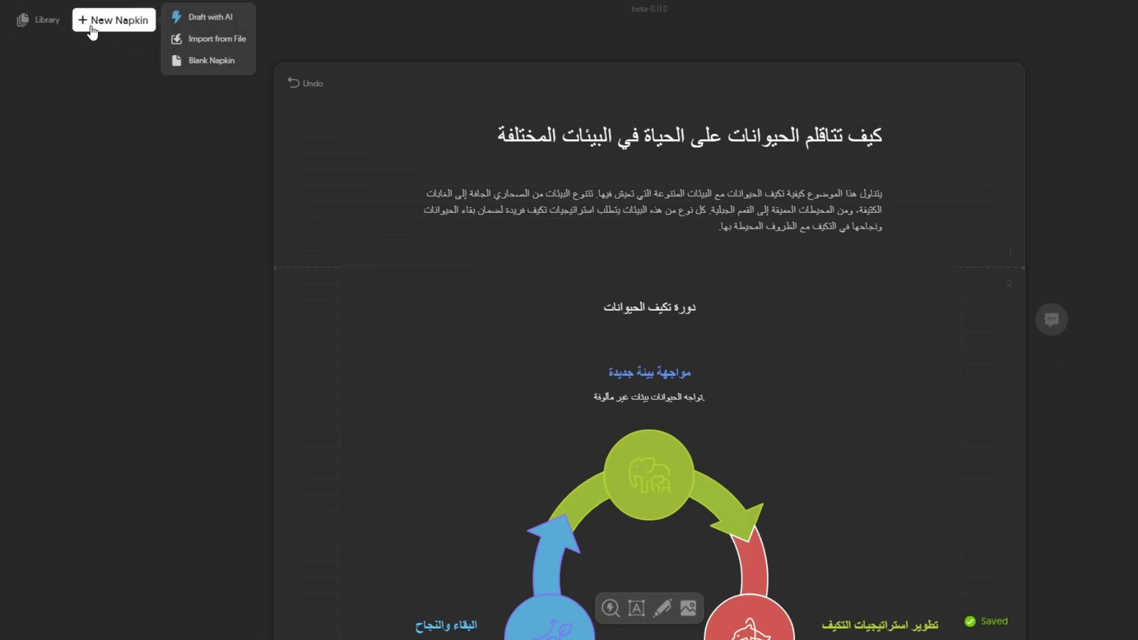
pyautogui.click(190, 39)
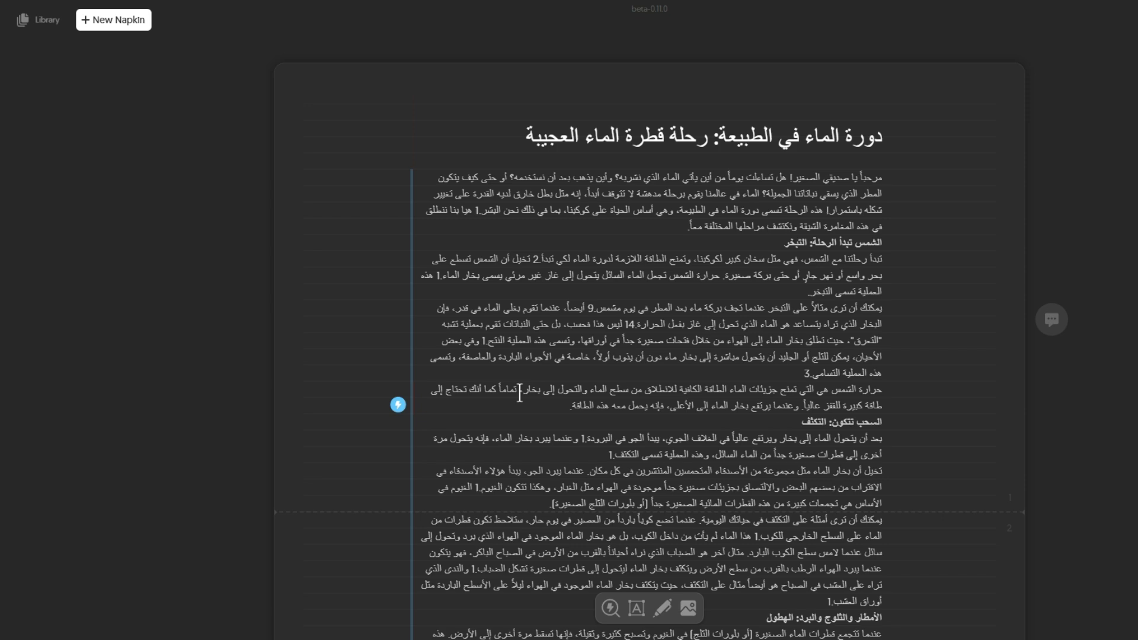
# Step: Select the water-cycle introduction paragraph and generate a visual from it
pyautogui.scroll(-8, 519, 393)
pyautogui.scroll(6, 552, 314)
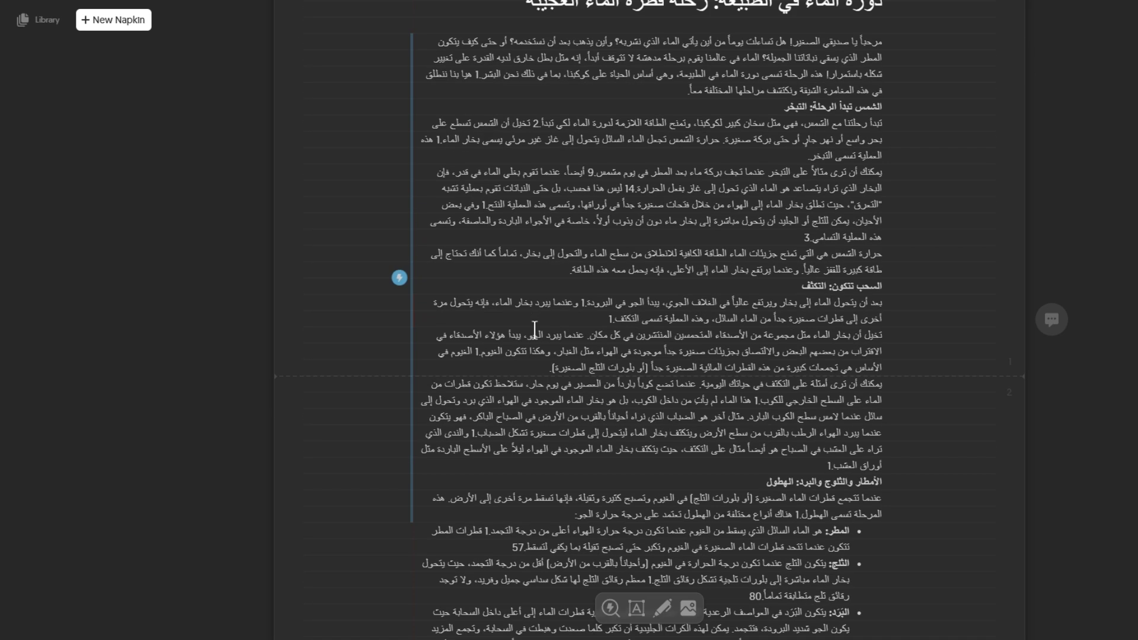
pyautogui.scroll(3, 439, 354)
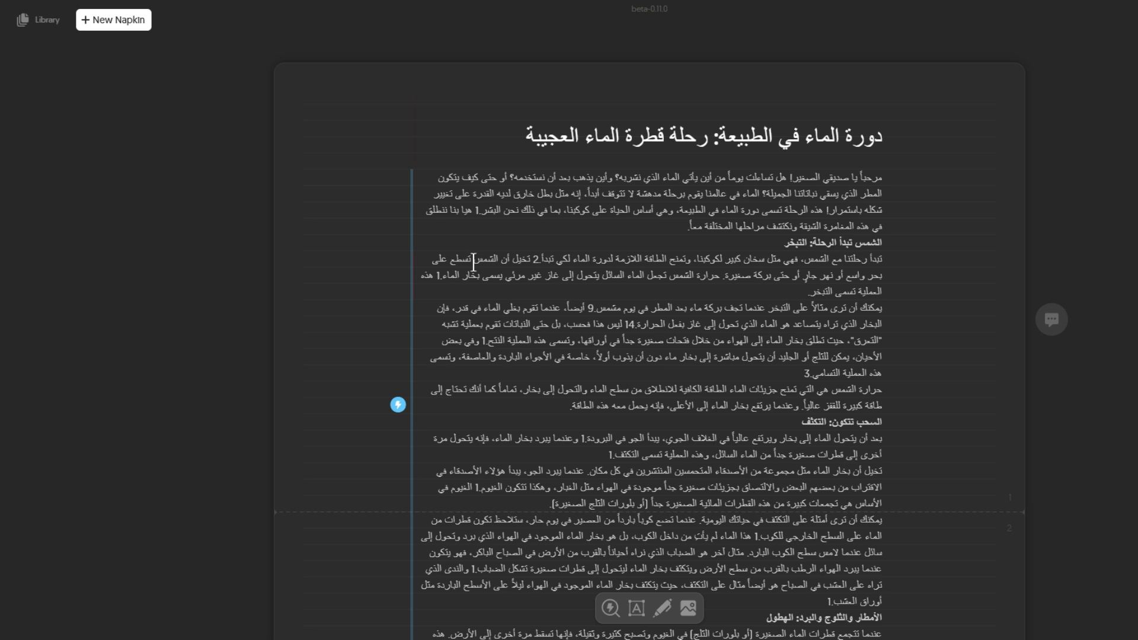
pyautogui.click(432, 232)
pyautogui.moveTo(730, 233); pyautogui.dragTo(851, 178)
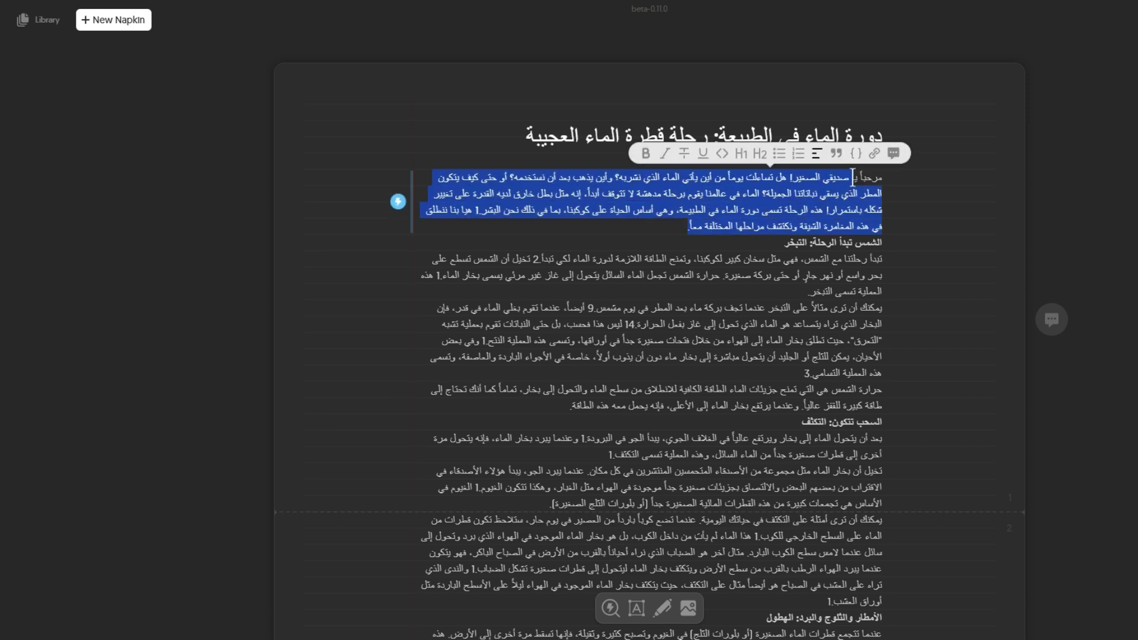
pyautogui.click(393, 205)
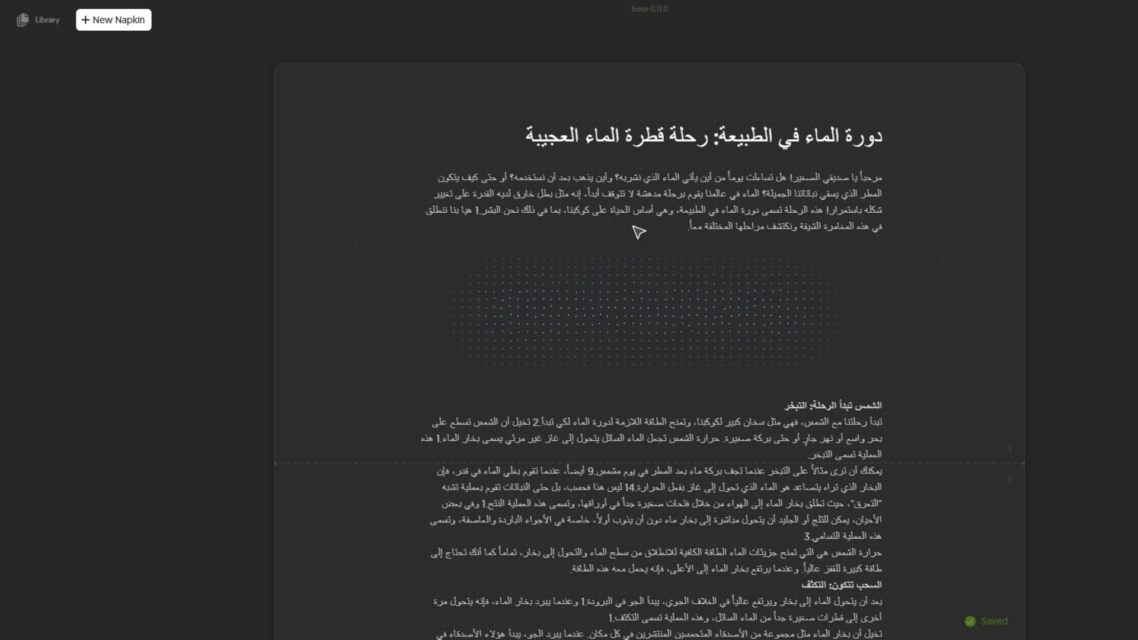
# Step: Accept the ring design for the water-cycle diagram 'دورة الماء في الطبيعة'
pyautogui.scroll(-1, 667, 276)
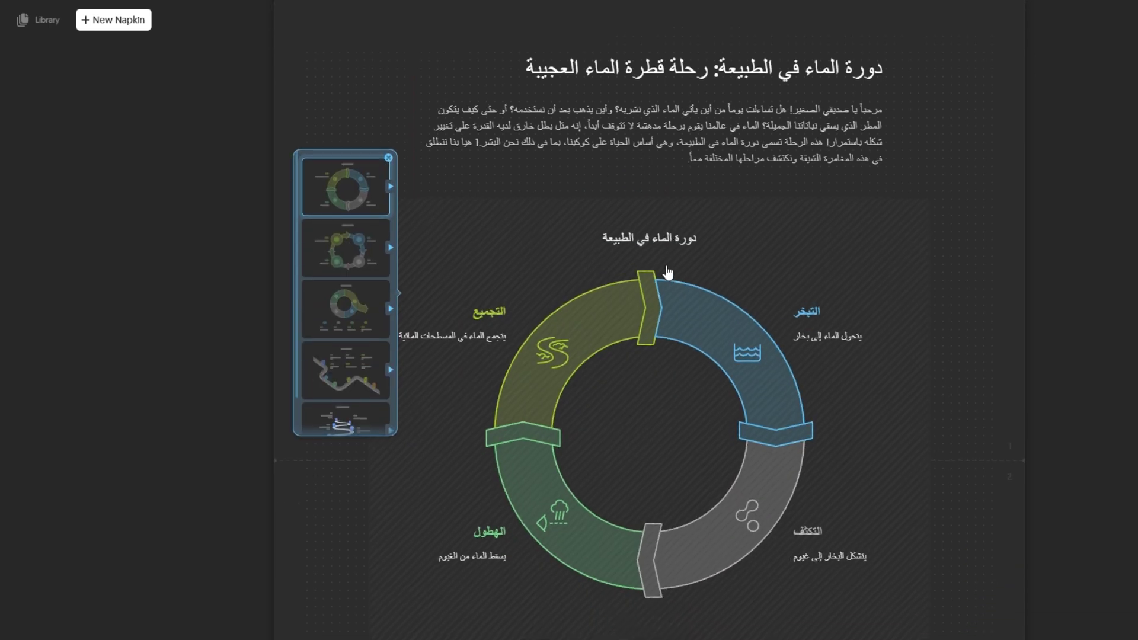
pyautogui.scroll(-2, 655, 130)
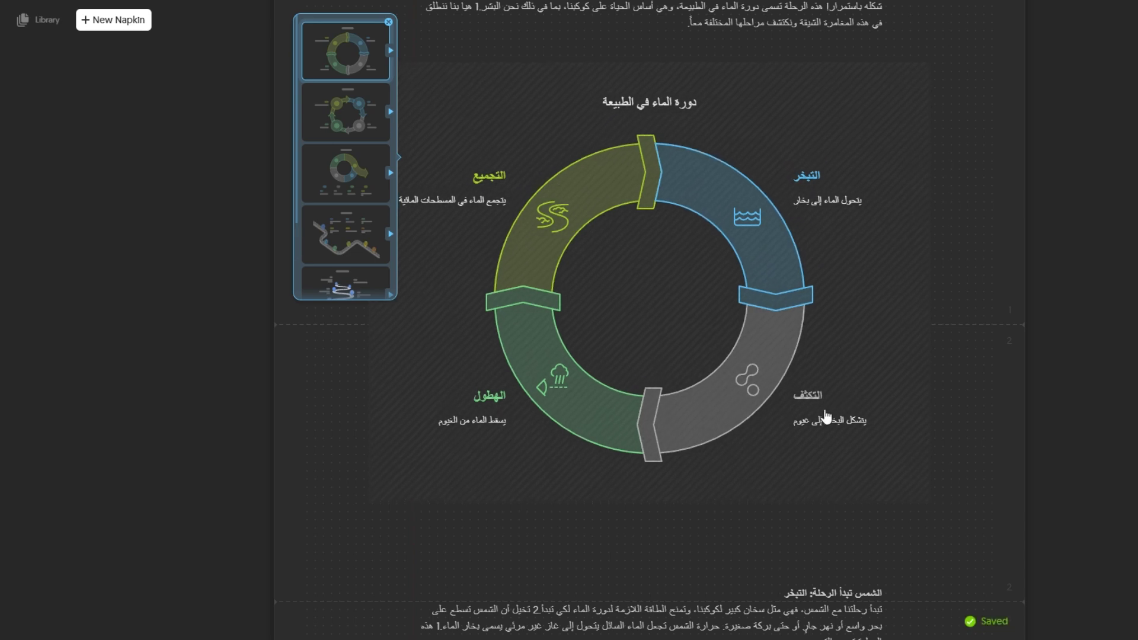
pyautogui.scroll(-3, 532, 302)
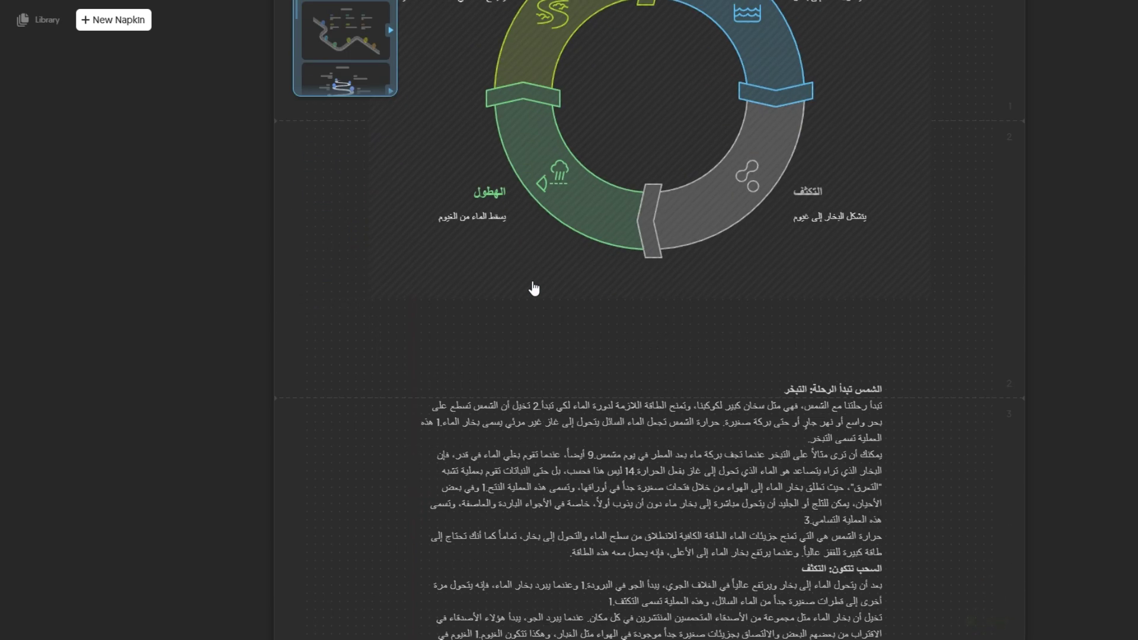
pyautogui.scroll(-4, 421, 471)
pyautogui.scroll(6, 653, 246)
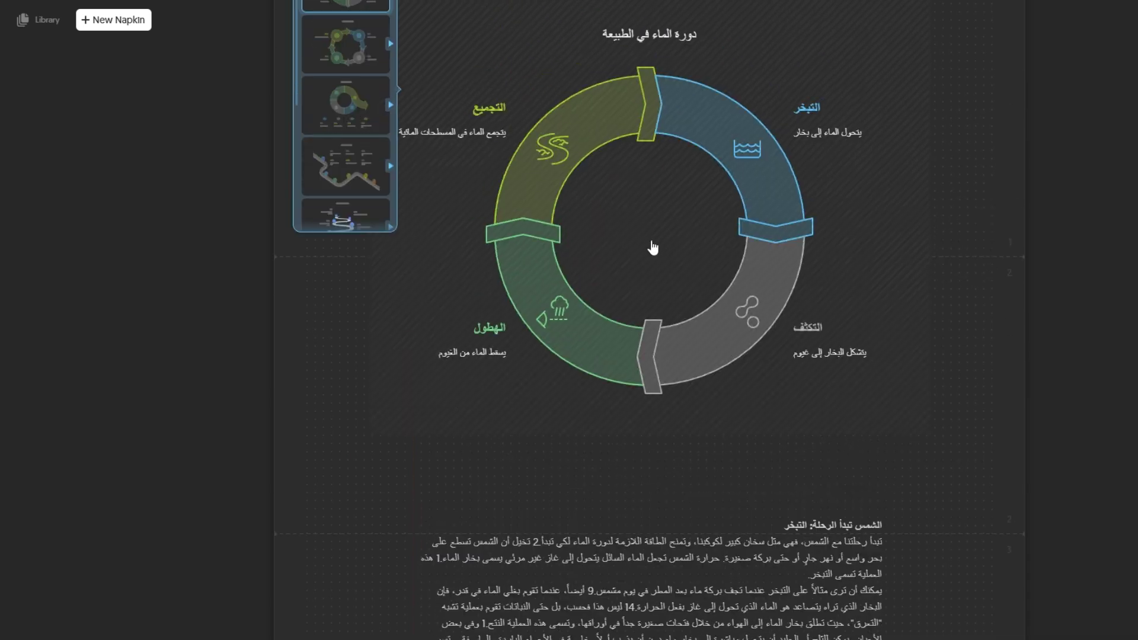
pyautogui.click(674, 120)
# Step: Hide the outline boxes around the ring diagram's four stage segments
pyautogui.scroll(4, 668, 199)
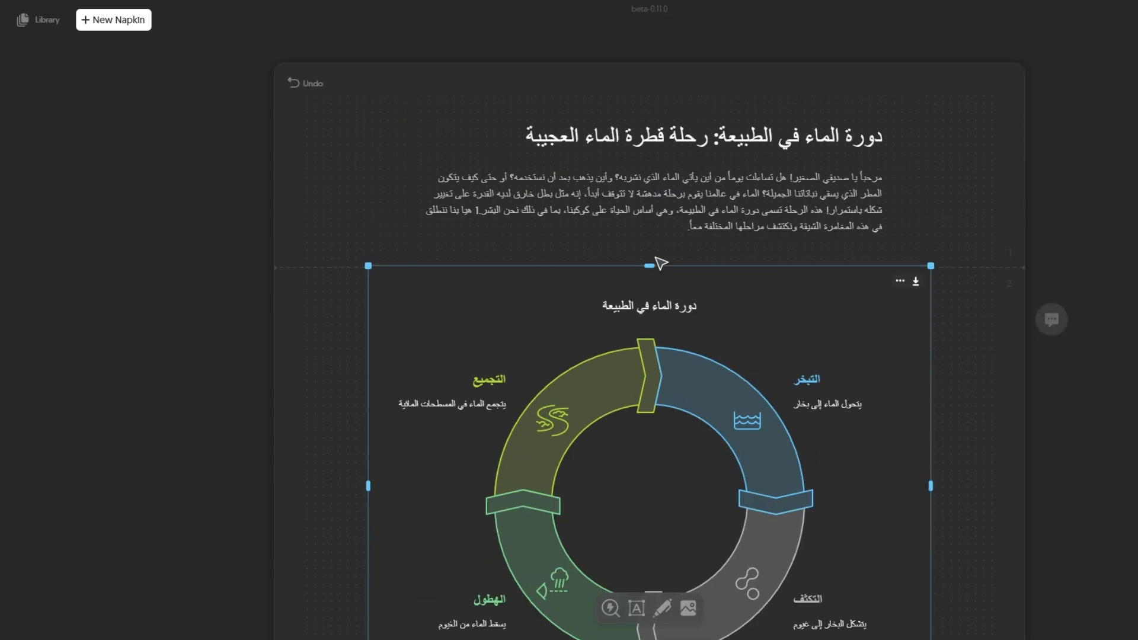
pyautogui.click(652, 335)
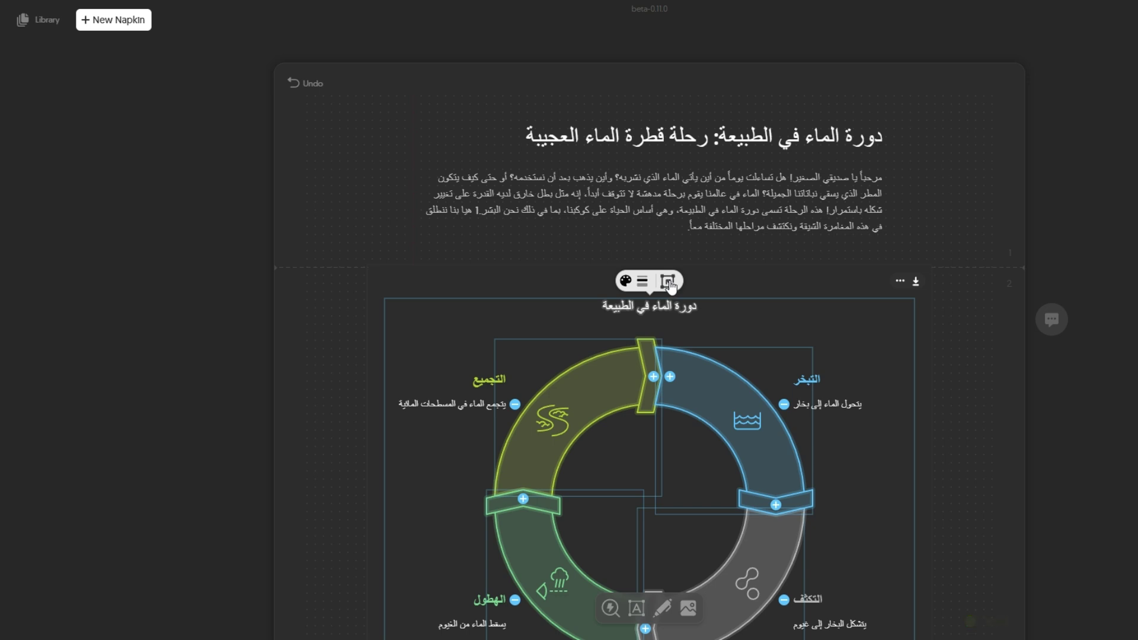
pyautogui.click(668, 282)
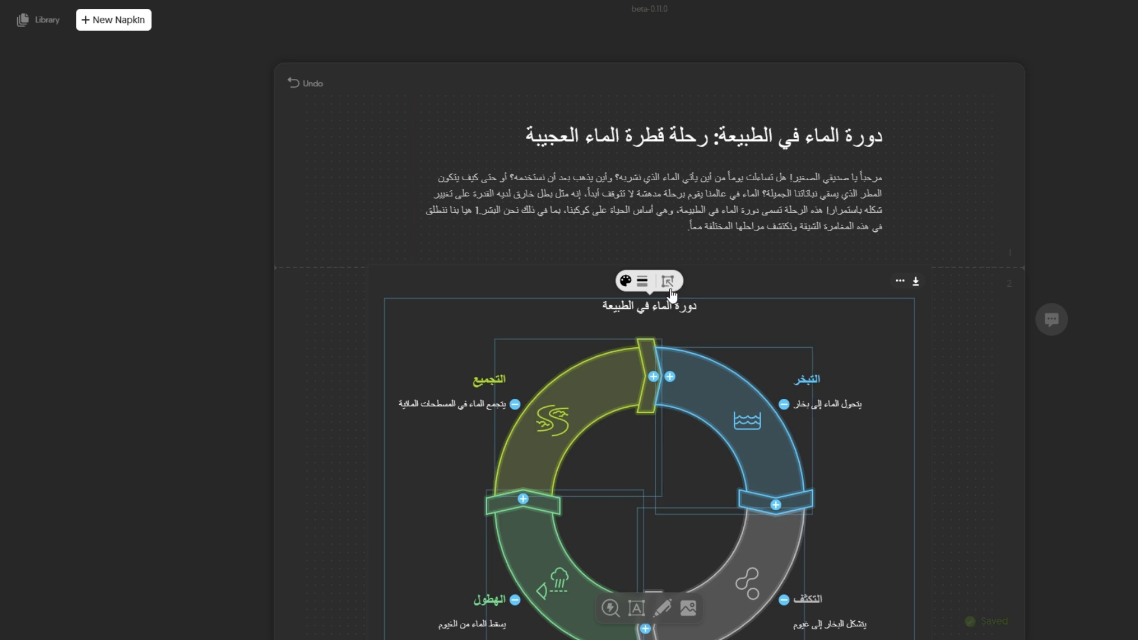
# Step: Turn the evaporation heading and first paragraph into the four-stop road-map visual 'عملية التبخر'
pyautogui.scroll(-7, 685, 338)
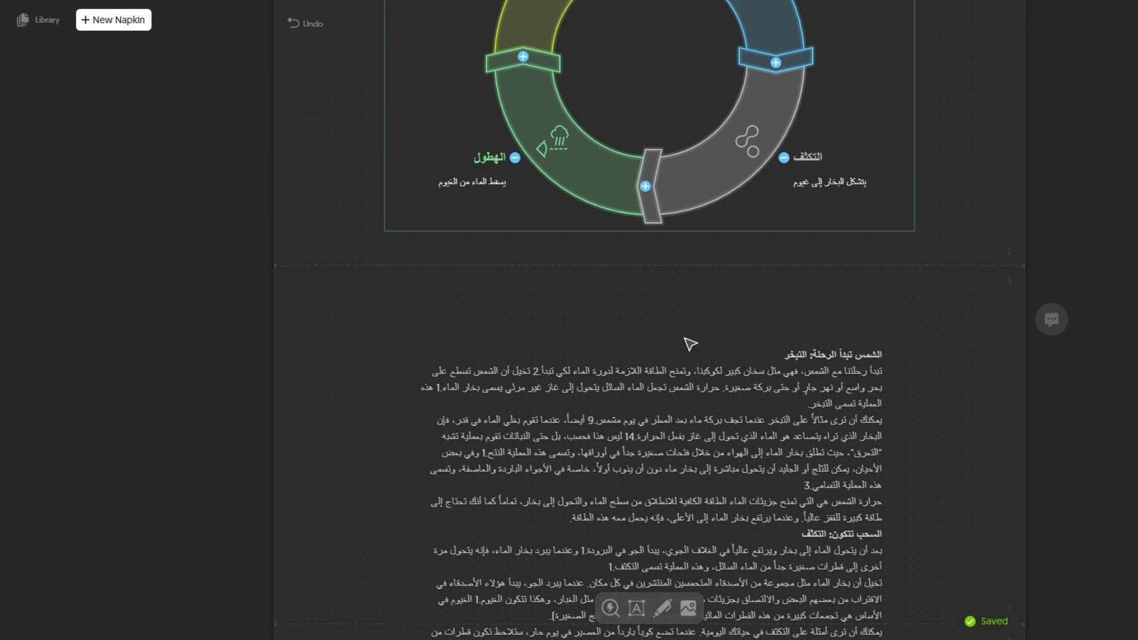
pyautogui.scroll(-3, 679, 338)
pyautogui.scroll(-2, 680, 339)
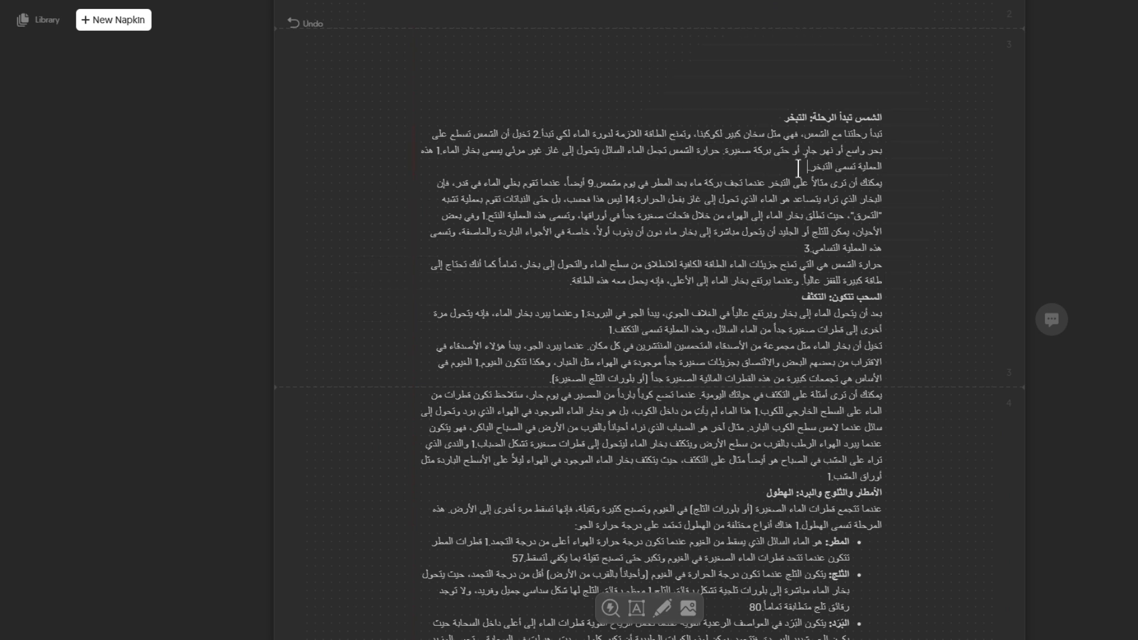
pyautogui.moveTo(879, 116); pyautogui.dragTo(382, 150)
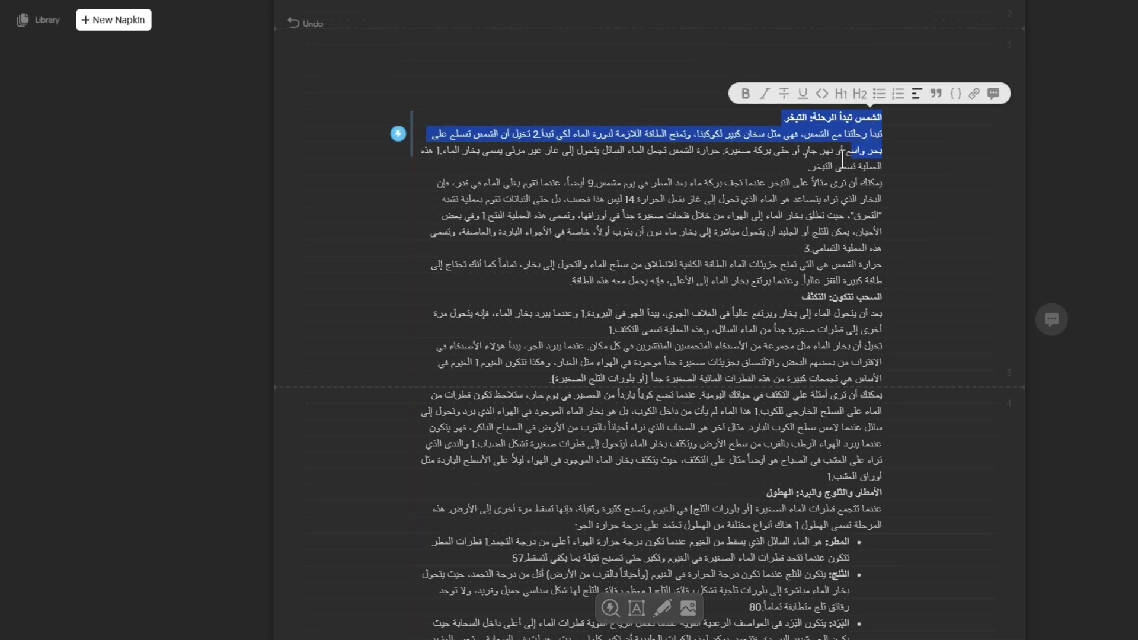
pyautogui.click(397, 142)
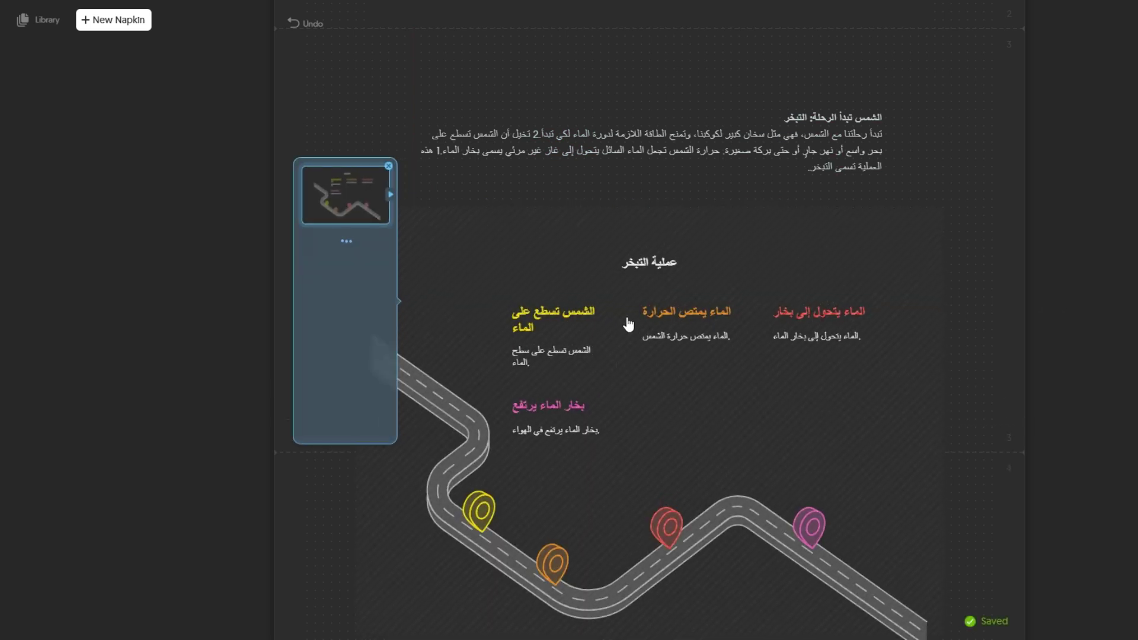
pyautogui.click(607, 479)
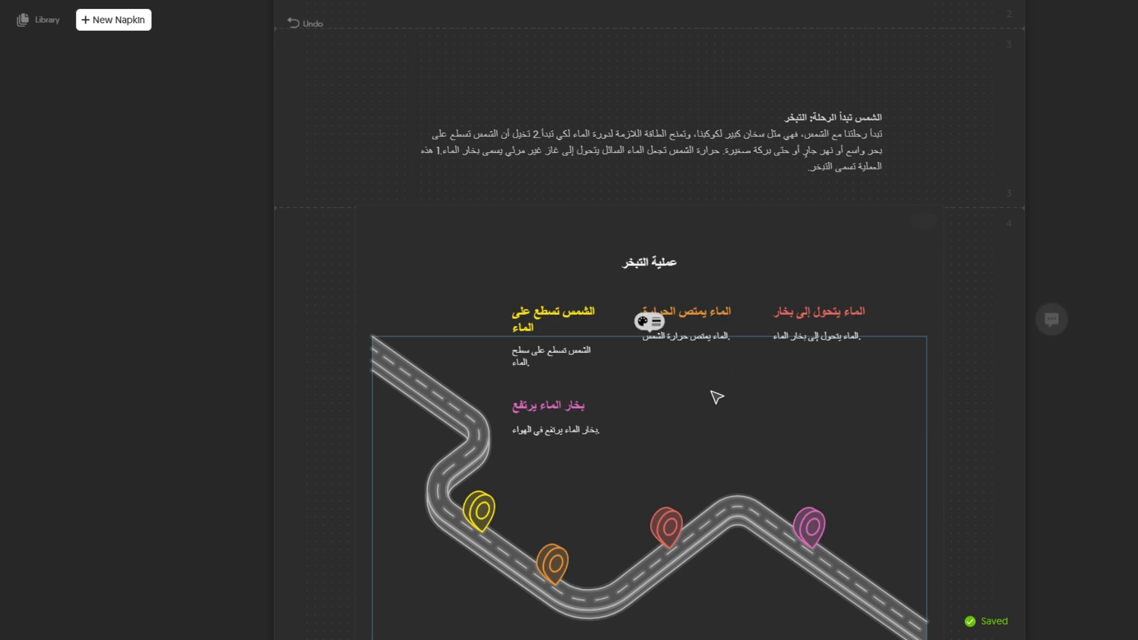
pyautogui.scroll(-2, 715, 396)
pyautogui.scroll(-5, 698, 374)
pyautogui.scroll(-3, 697, 375)
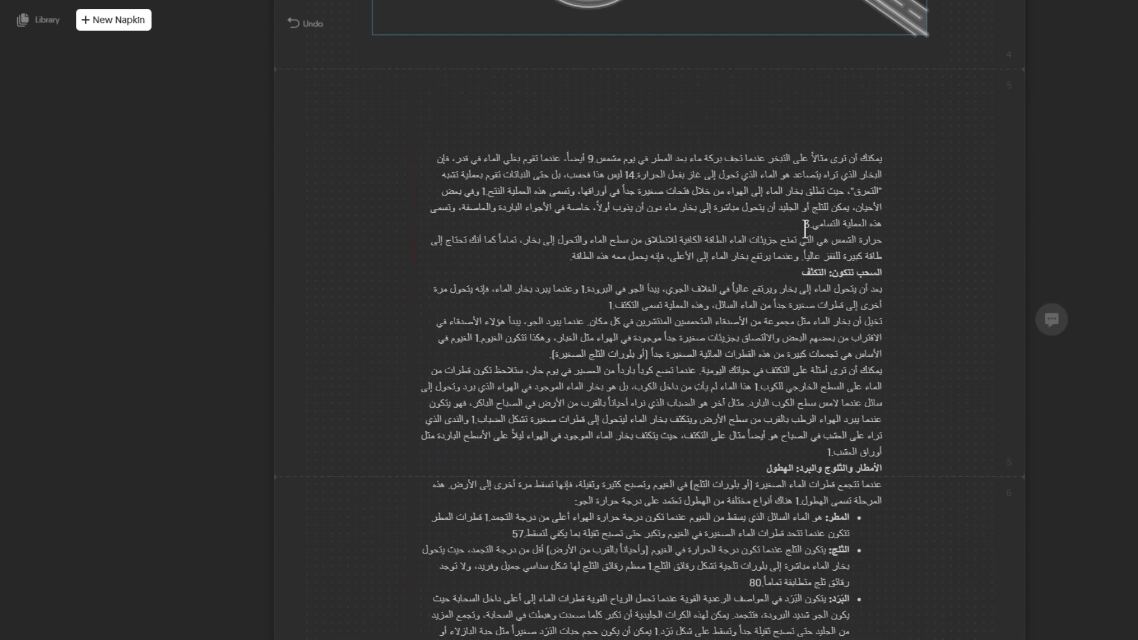
pyautogui.scroll(-4, 696, 249)
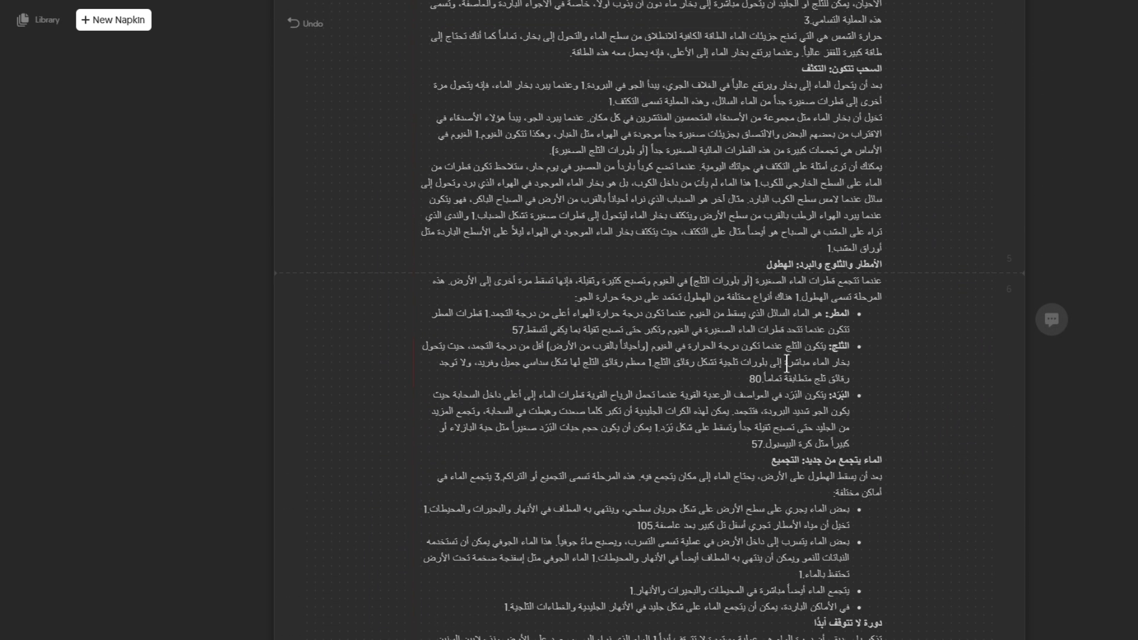
pyautogui.scroll(-1, 787, 355)
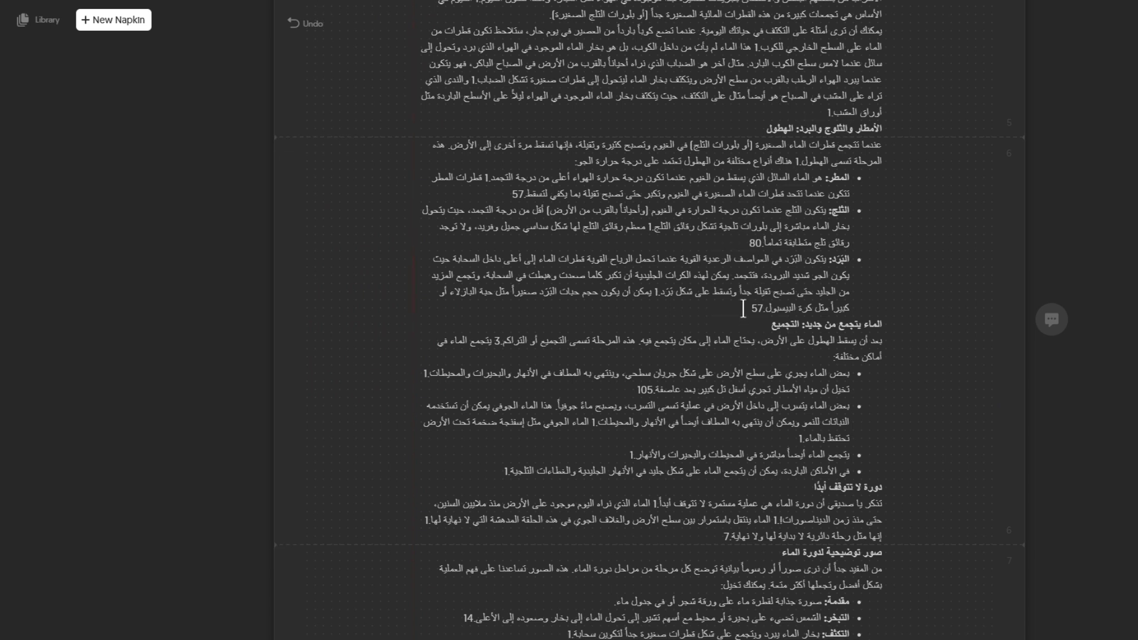
# Step: Turn the precipitation text into a hub-with-three-boxes visual 'أنواع الهطول وتكوينها' linking rain, snow and hail
pyautogui.moveTo(883, 127); pyautogui.dragTo(755, 312)
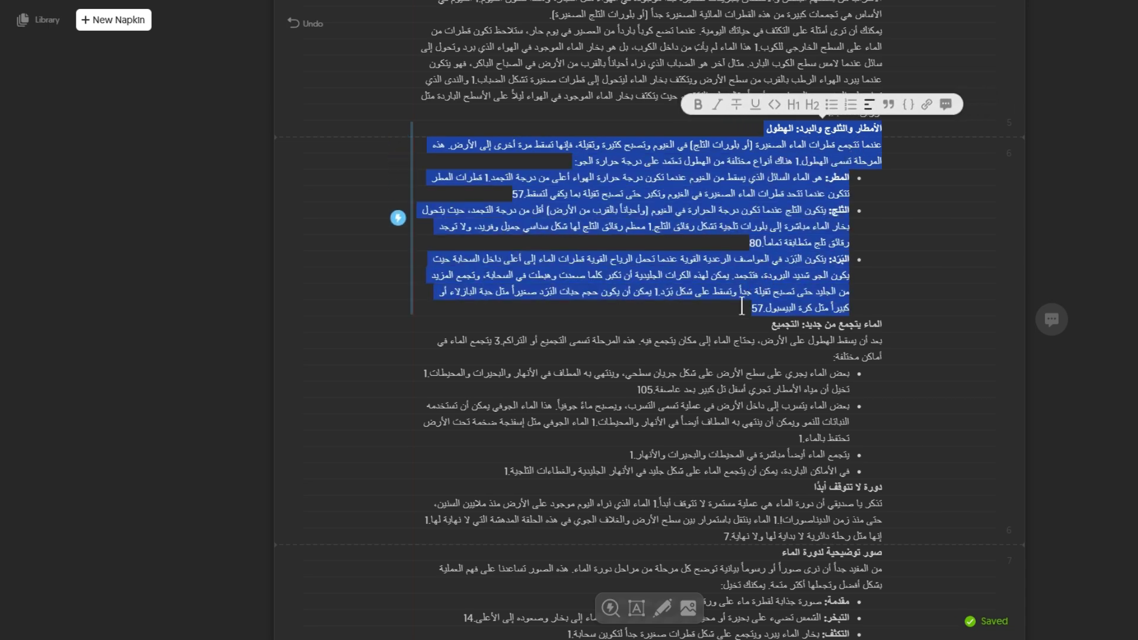
pyautogui.click(397, 218)
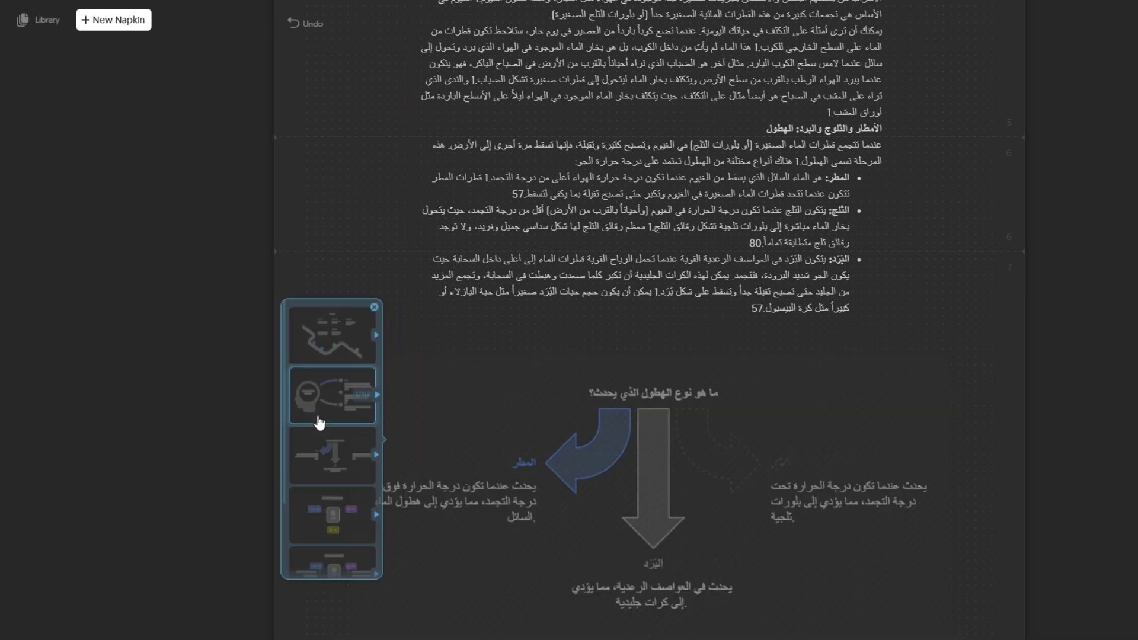
pyautogui.click(330, 536)
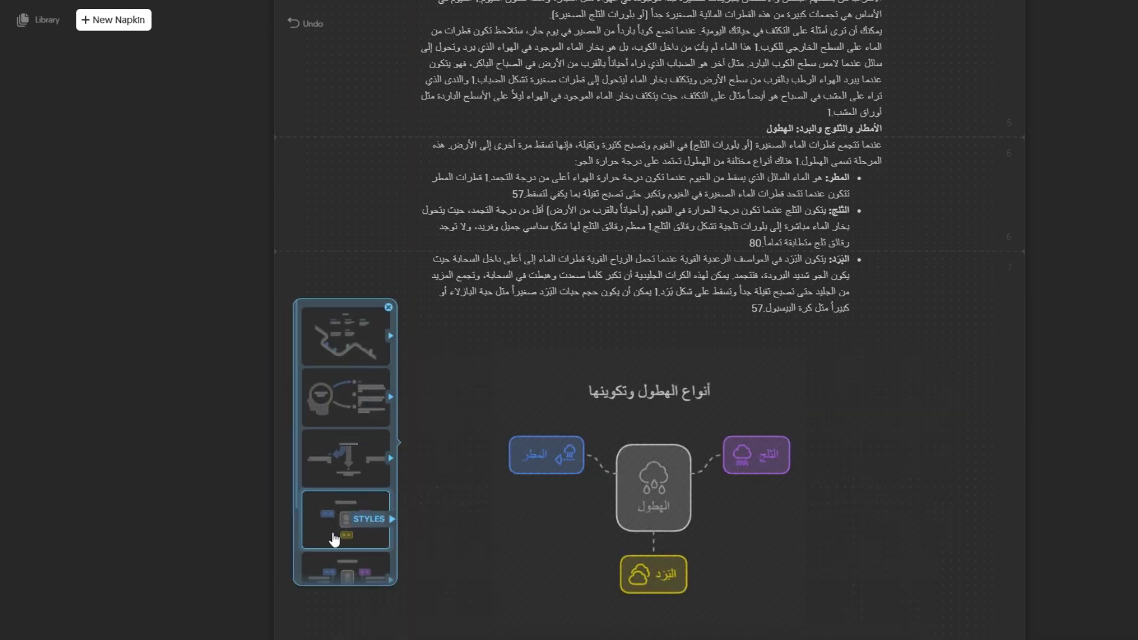
pyautogui.click(712, 508)
pyautogui.scroll(-7, 652, 368)
pyautogui.scroll(5, 652, 369)
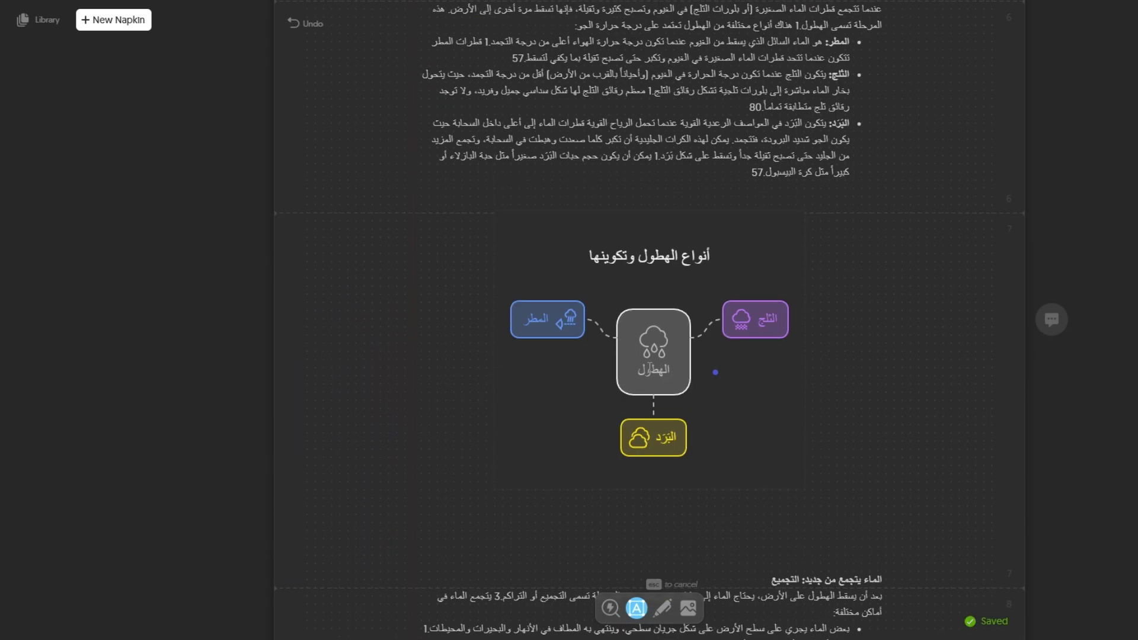
pyautogui.scroll(5, 652, 369)
pyautogui.scroll(10, 652, 369)
pyautogui.scroll(10, 652, 369)
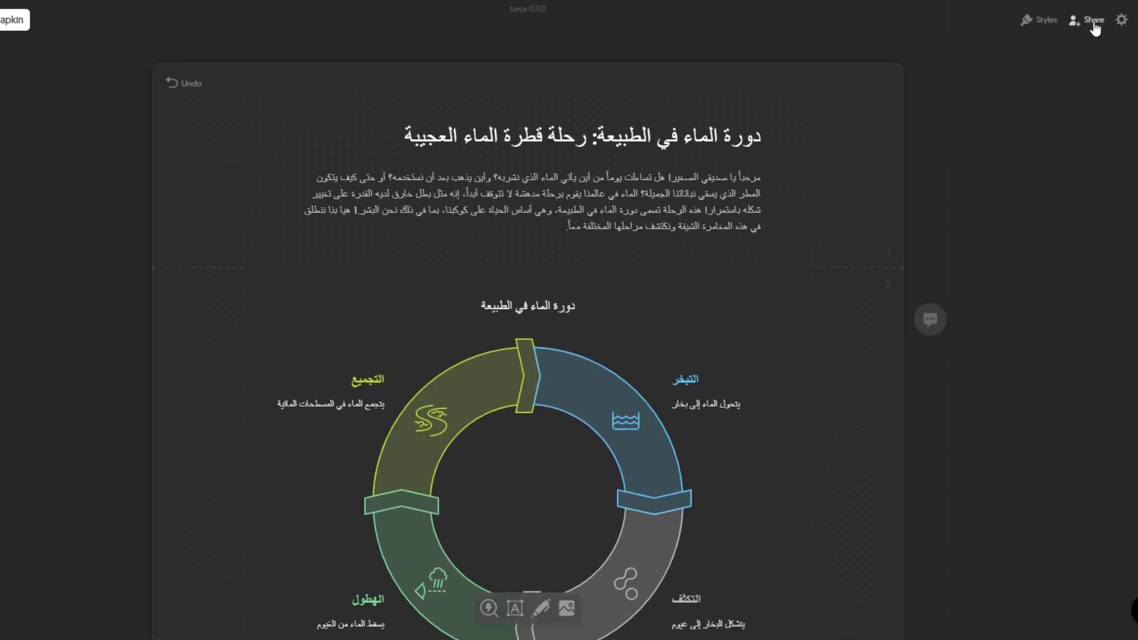
pyautogui.scroll(-5, 871, 364)
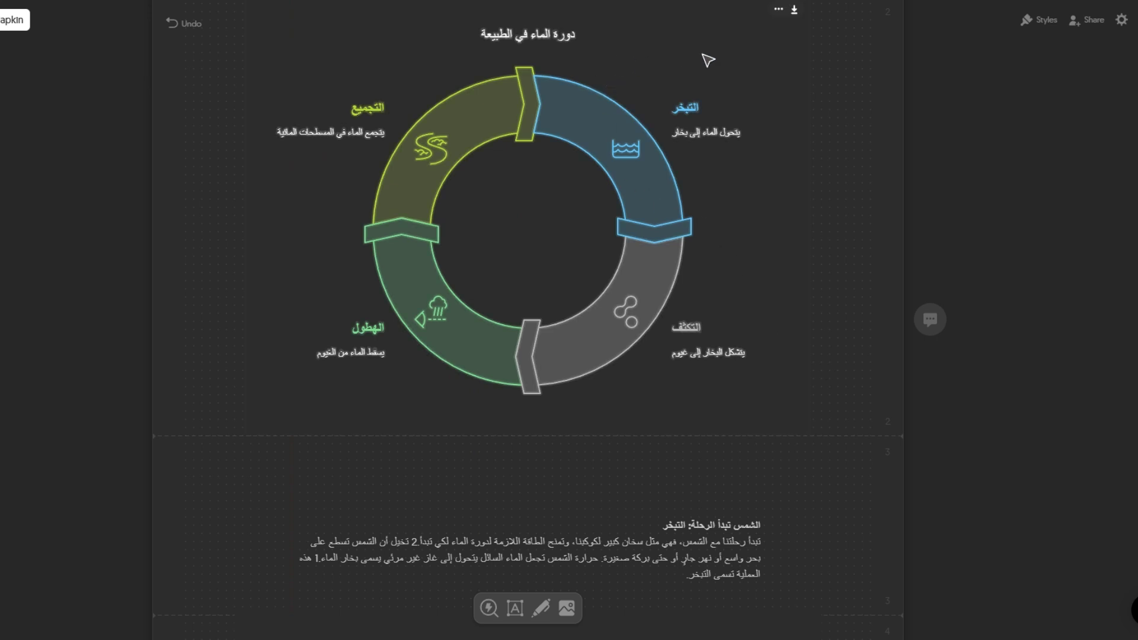
pyautogui.click(733, 38)
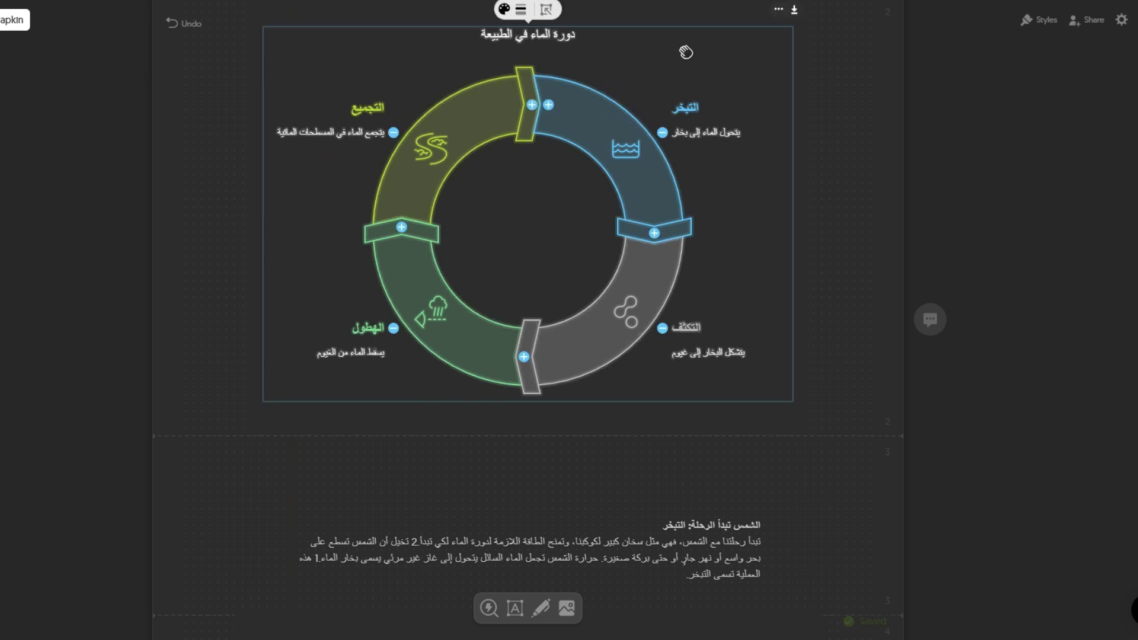
pyautogui.click(797, 10)
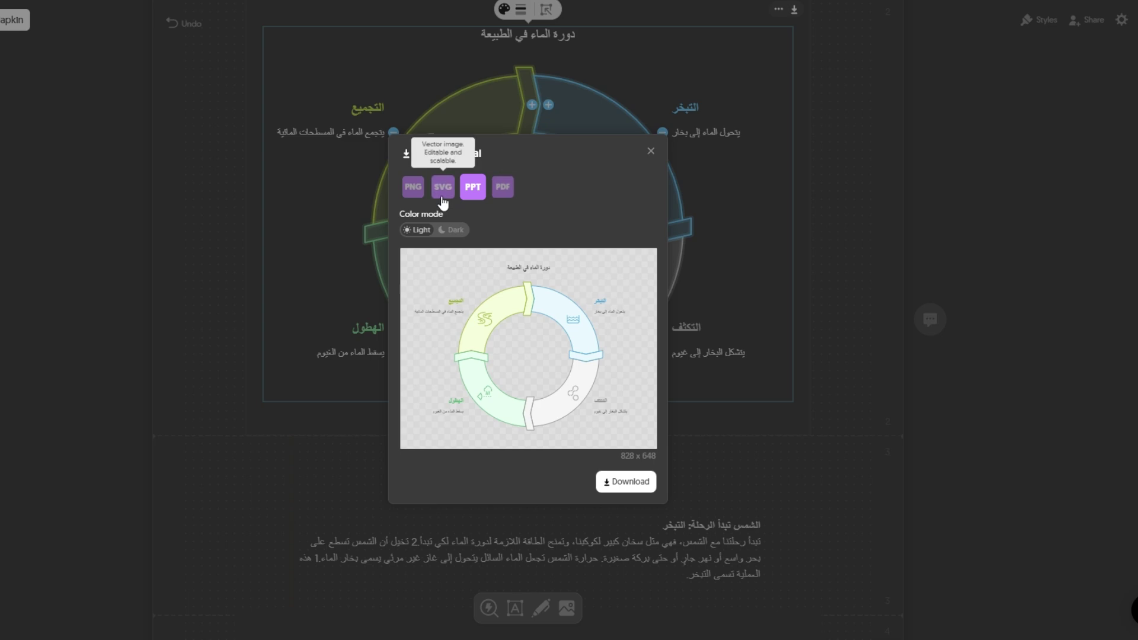
pyautogui.click(777, 165)
pyautogui.scroll(5, 922, 261)
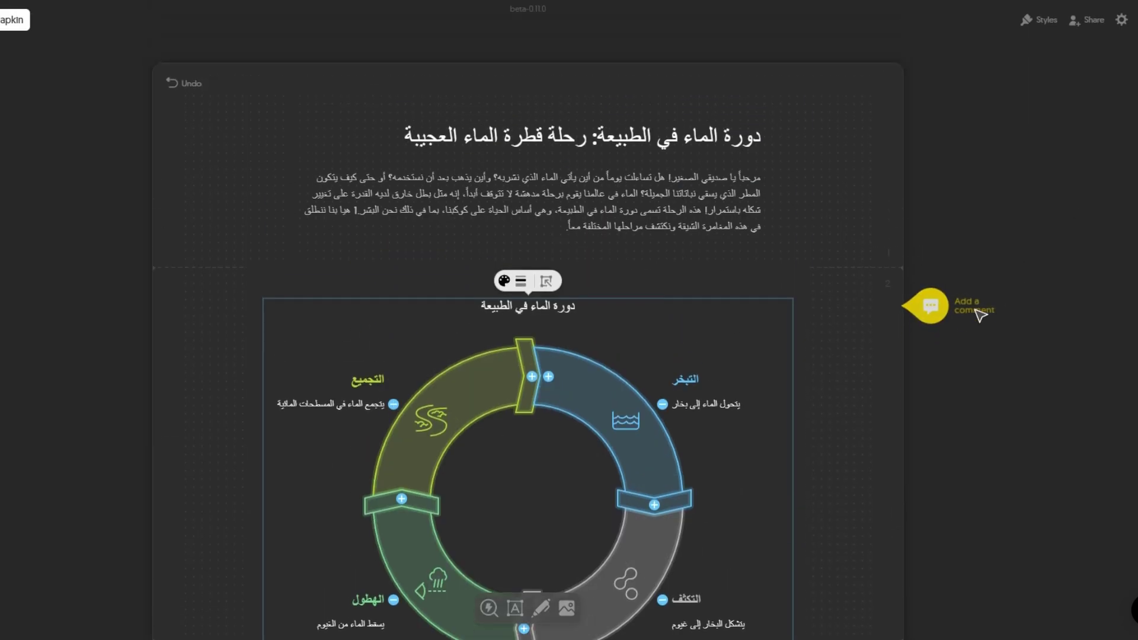